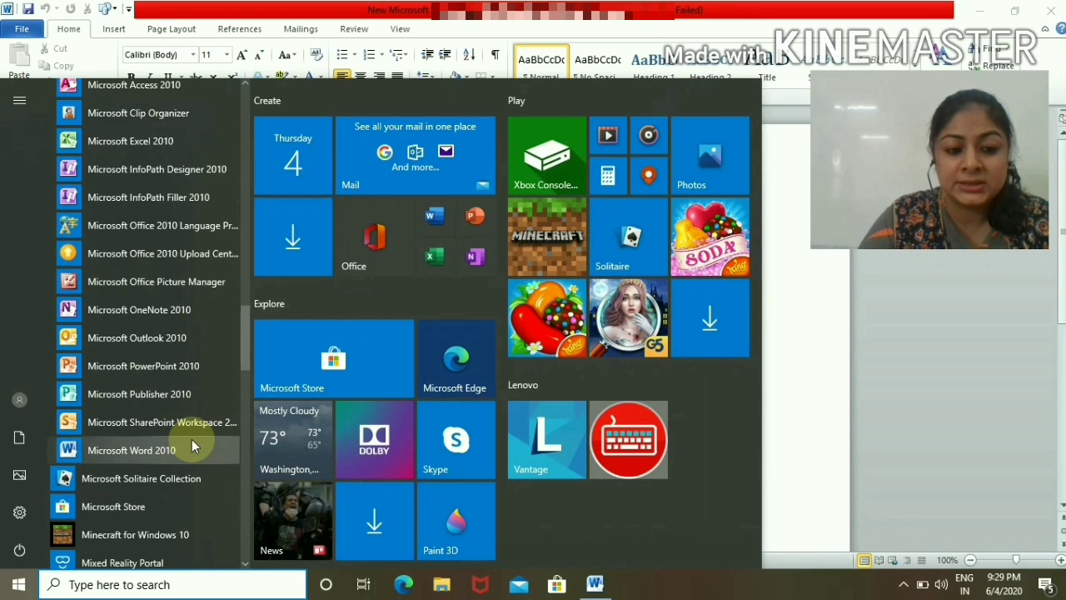
Step: Search the computer for "word" and open Microsoft Word 2010
left_click(192, 441)
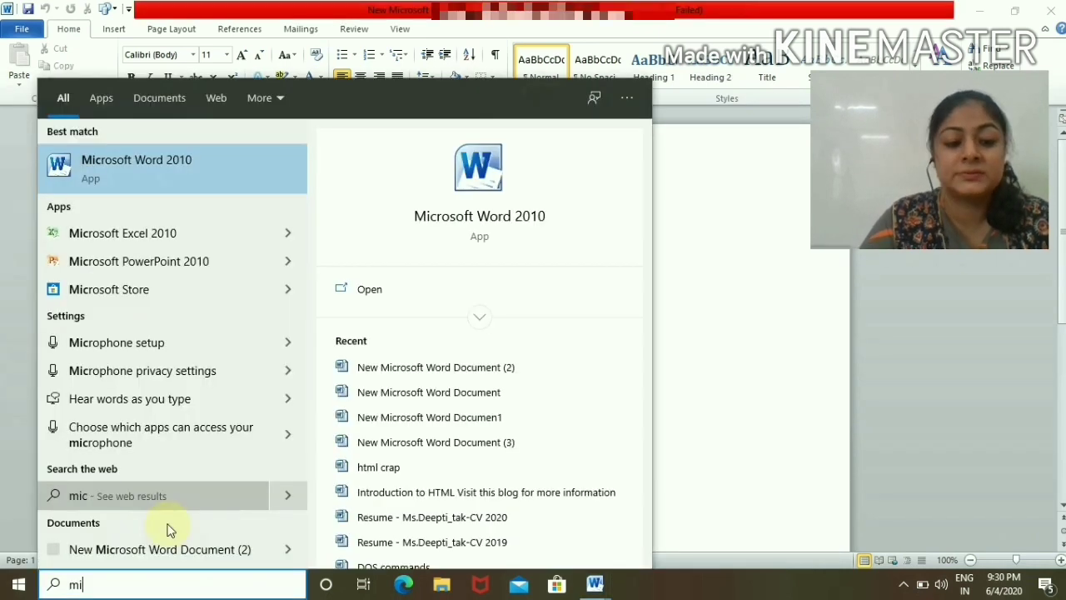
key("BackSpace")
key("BackSpace")
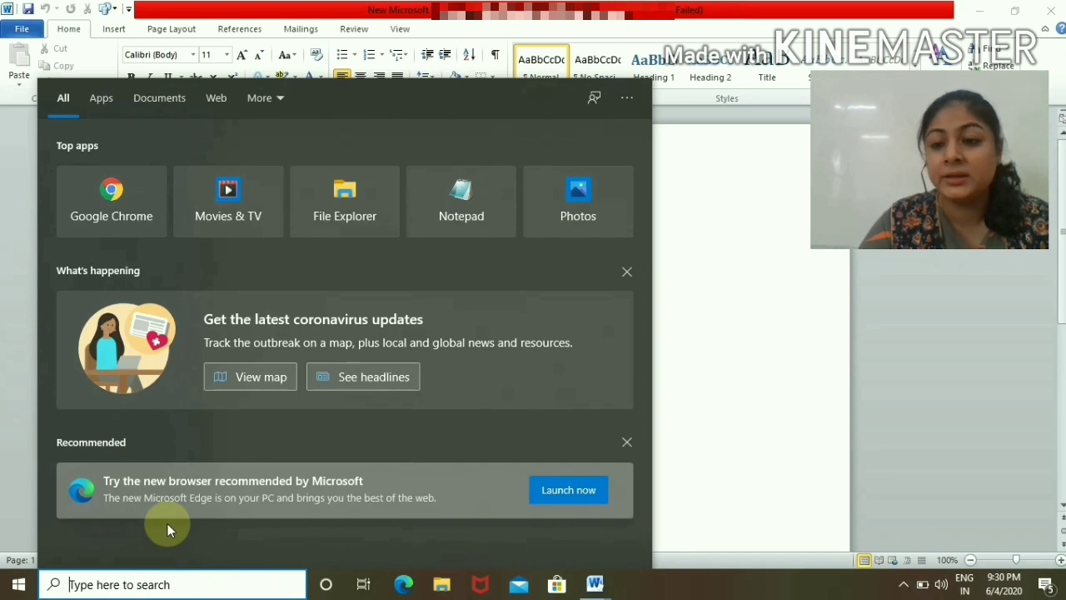
type("word")
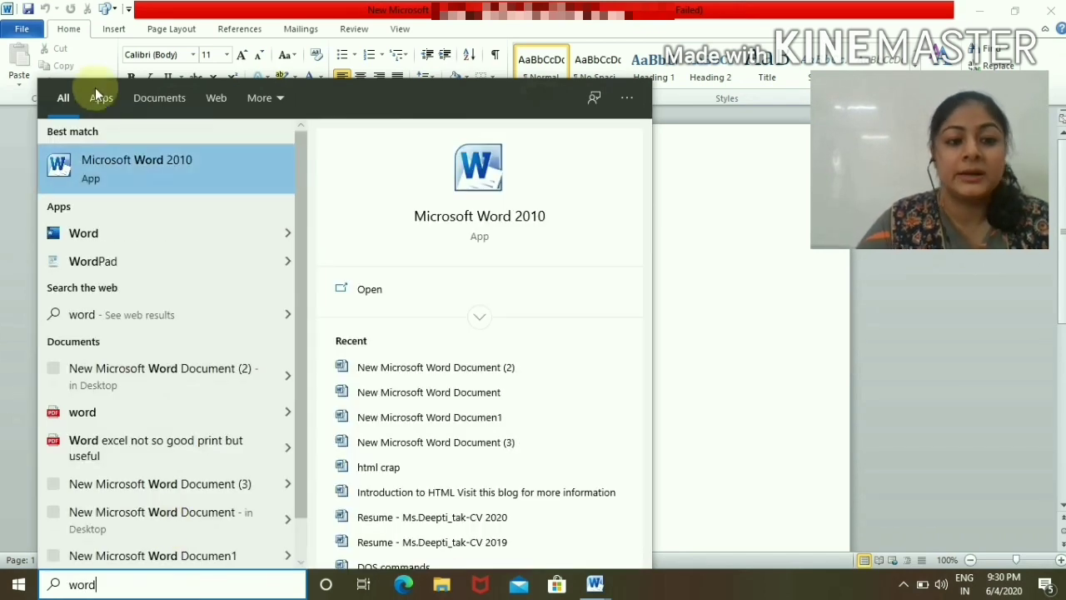
left_click(126, 184)
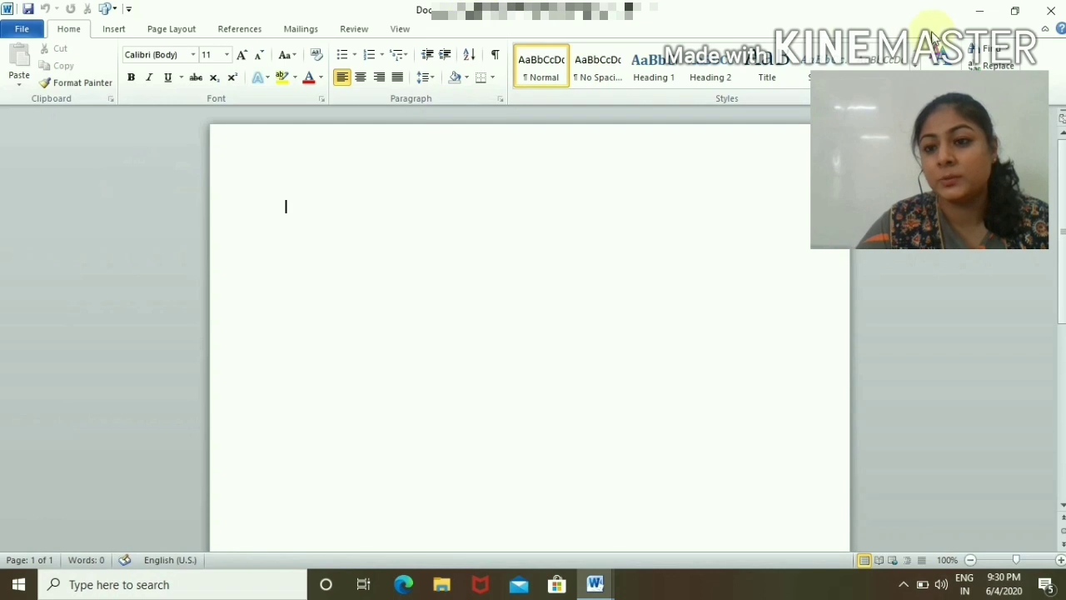
Step: Close both open document windows and bring Word back up with a blank document
left_click(1051, 15)
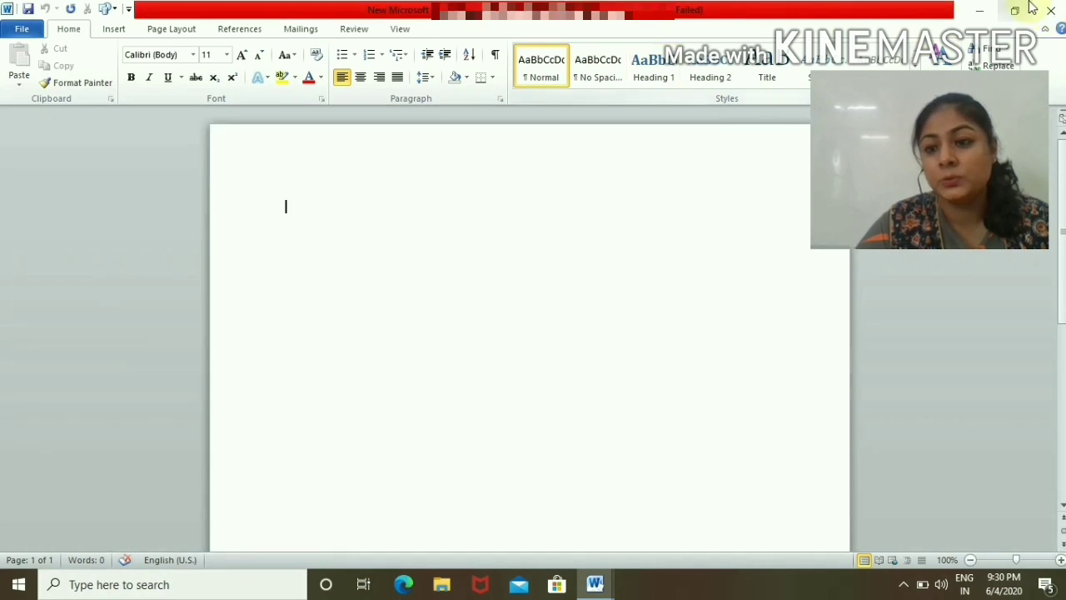
left_click(1052, 10)
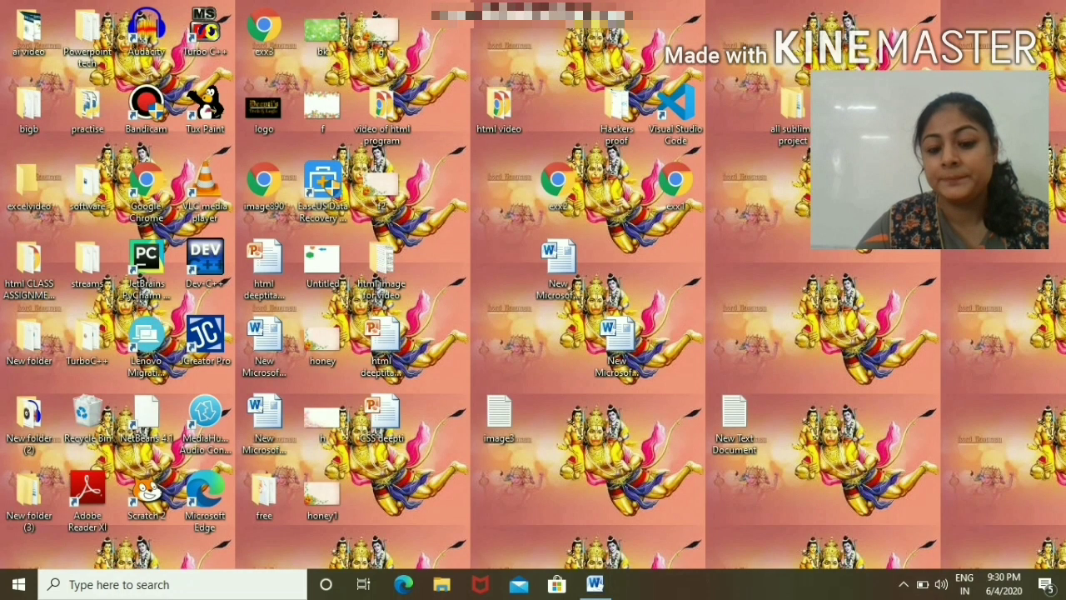
left_click(595, 584)
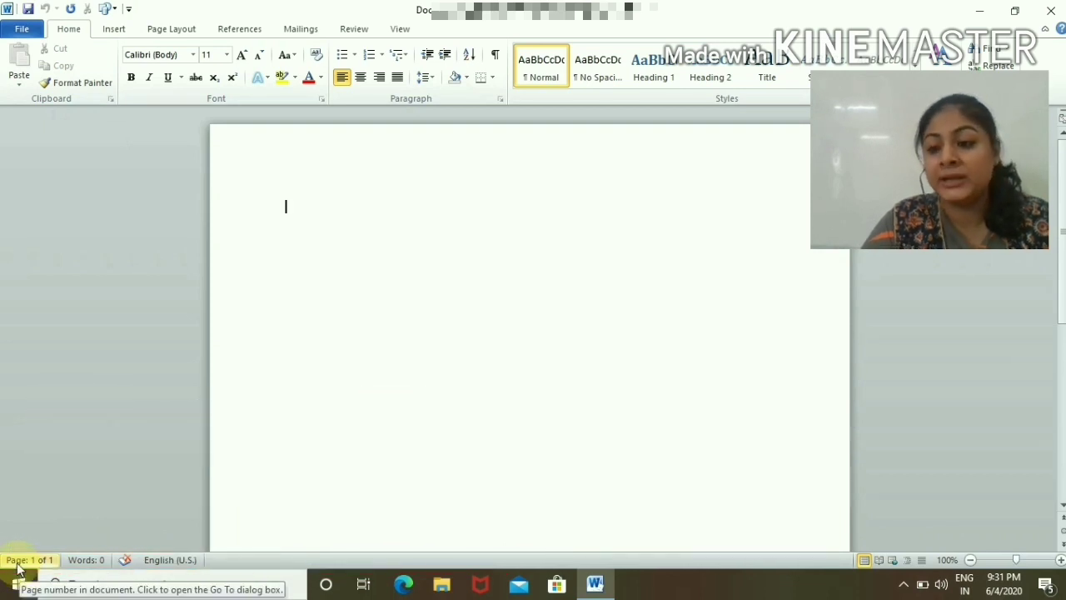
Step: Add empty paragraphs to the blank document until it runs to five pages
left_click_drag(1062, 310, 1062, 459)
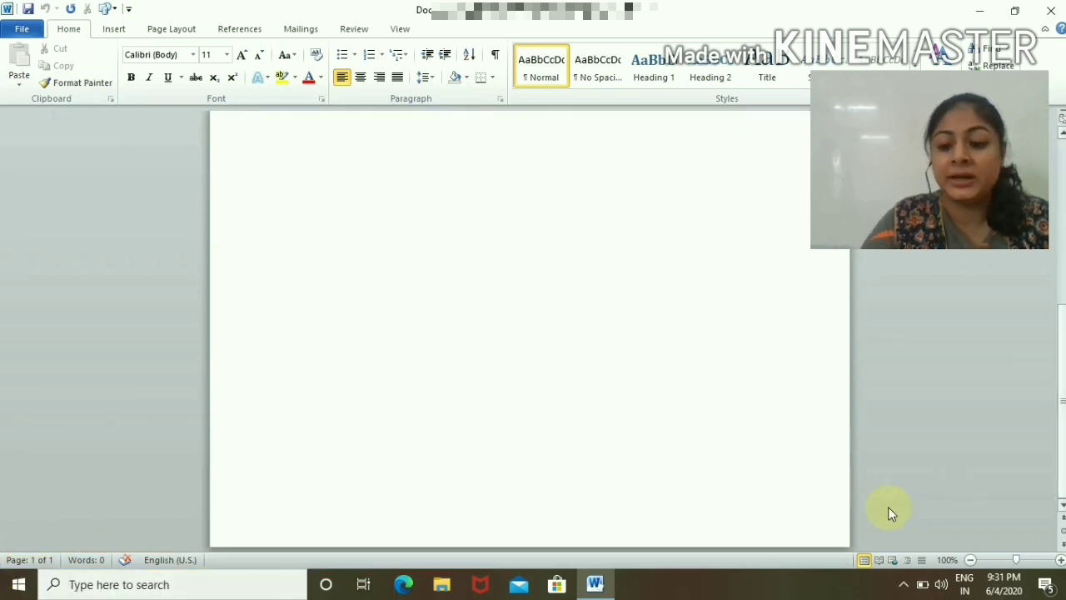
scroll(817, 525, "up", 5)
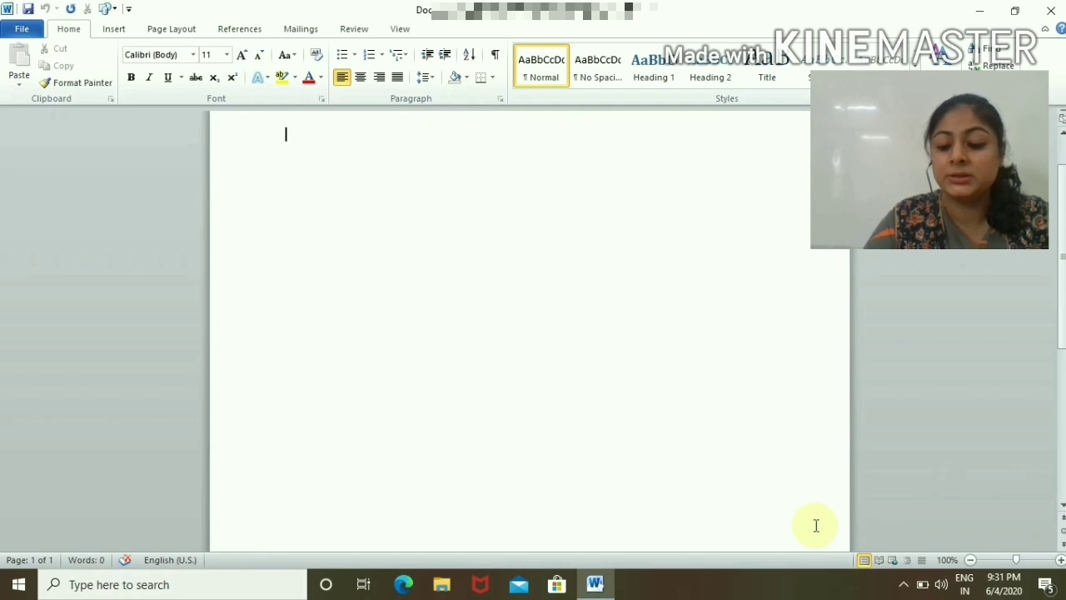
key("Return")
key("Return")
key("Return")
key("Return")
key("Return")
key("Return")
key("Return")
key("Return")
key("Return")
key("Return")
key("Return")
key("Return")
key("Return")
key("Return")
key("Return")
key("Return")
key("Return")
key("Return")
key("Return")
key("Return")
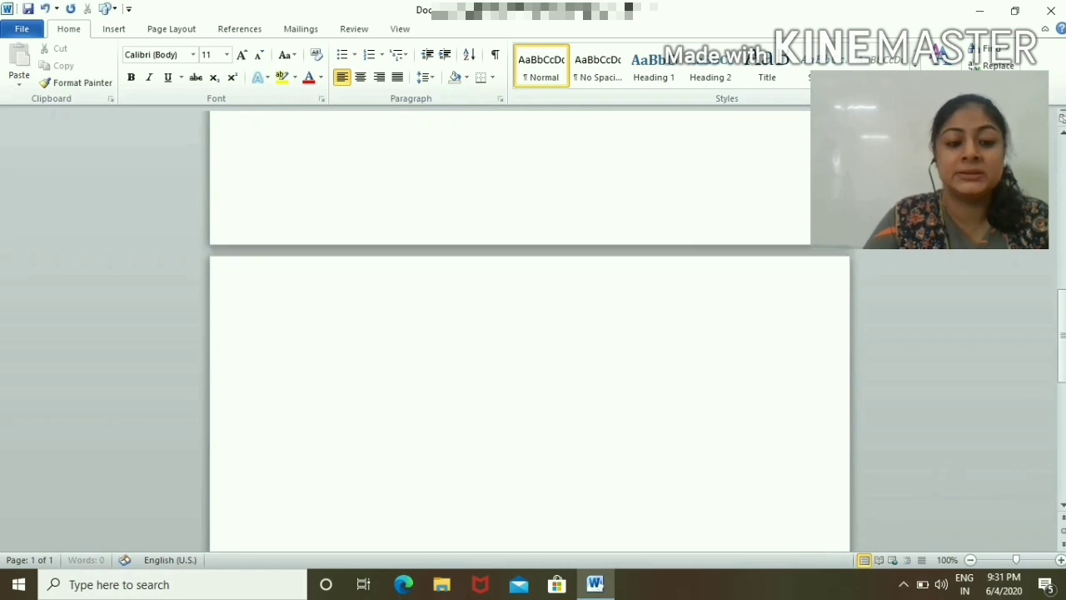
key("Return")
key("Return")
key("Return")
key("Return")
key("Return")
key("Return")
key("Return")
key("Return")
key("Return")
key("Return")
key("Return")
key("Return")
key("Return")
key("Return")
key("Return")
key("Return")
key("Return")
key("Return")
key("Return")
key("Return")
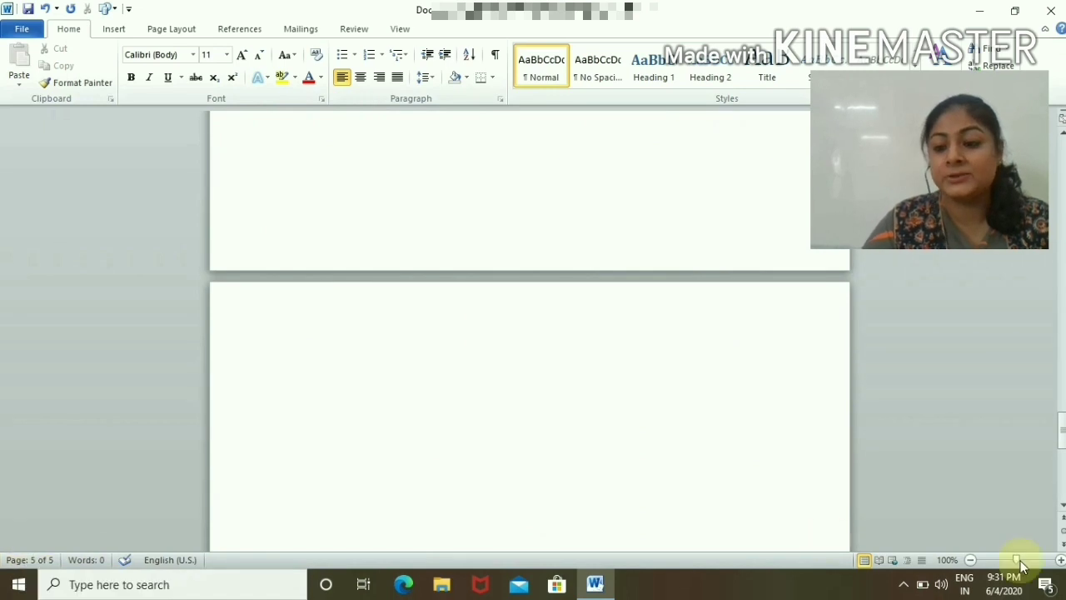
Step: Generate sample text at the very beginning of the document with =rand()
key("ctrl+Home")
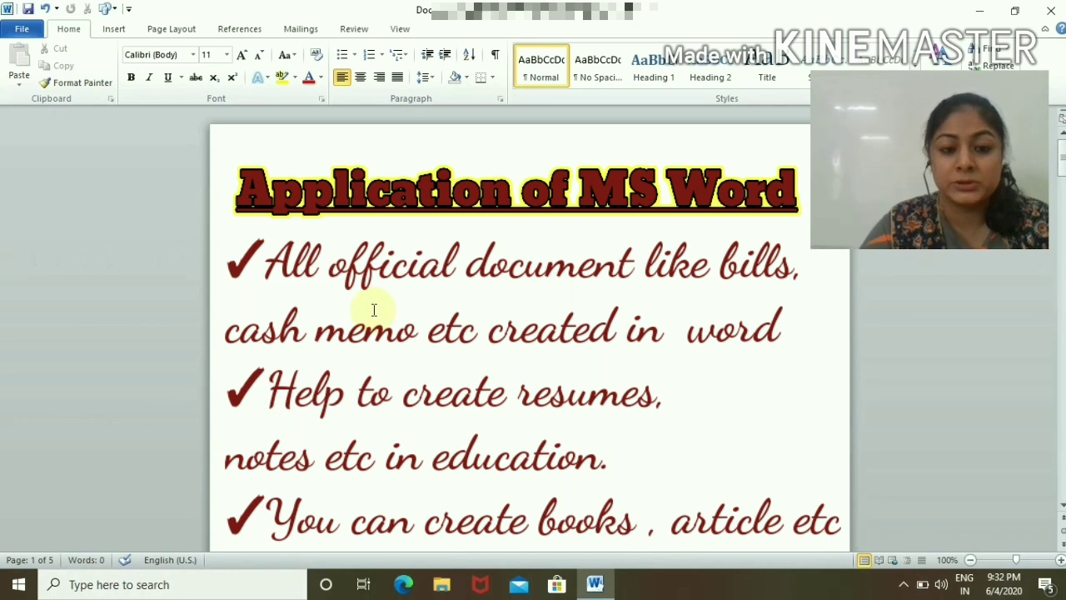
type("=rand")
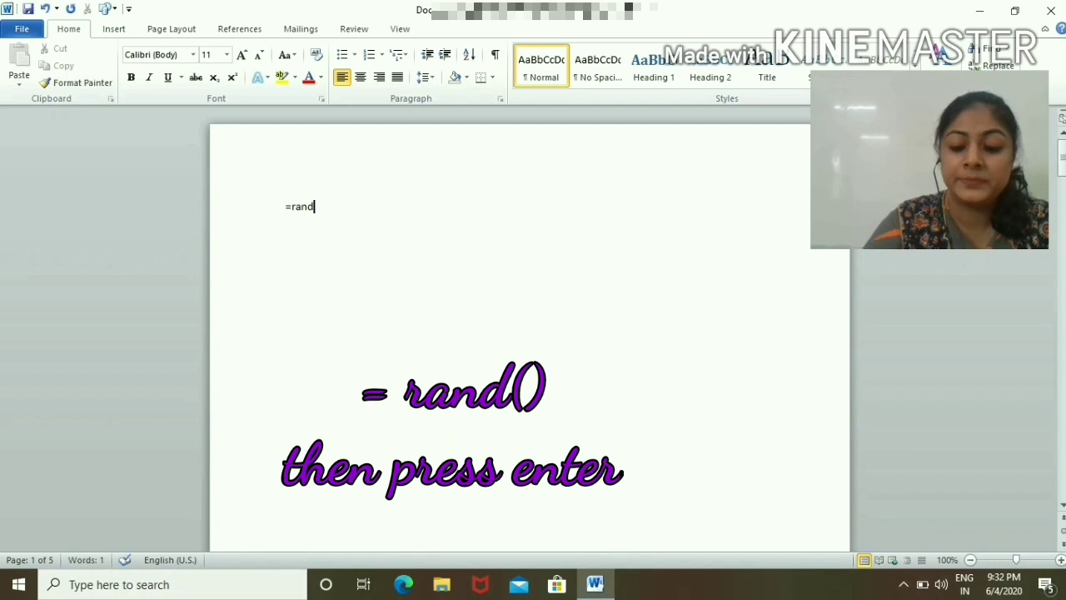
type("()")
key("Return")
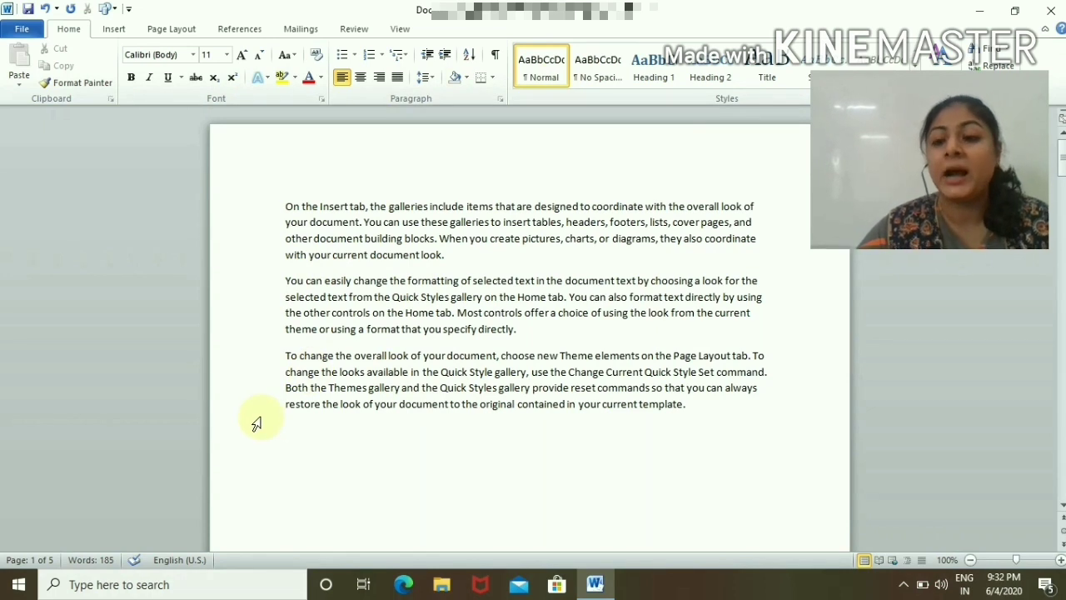
Step: Try selecting the first word and the whole first line of the opening paragraph
double_click(286, 209)
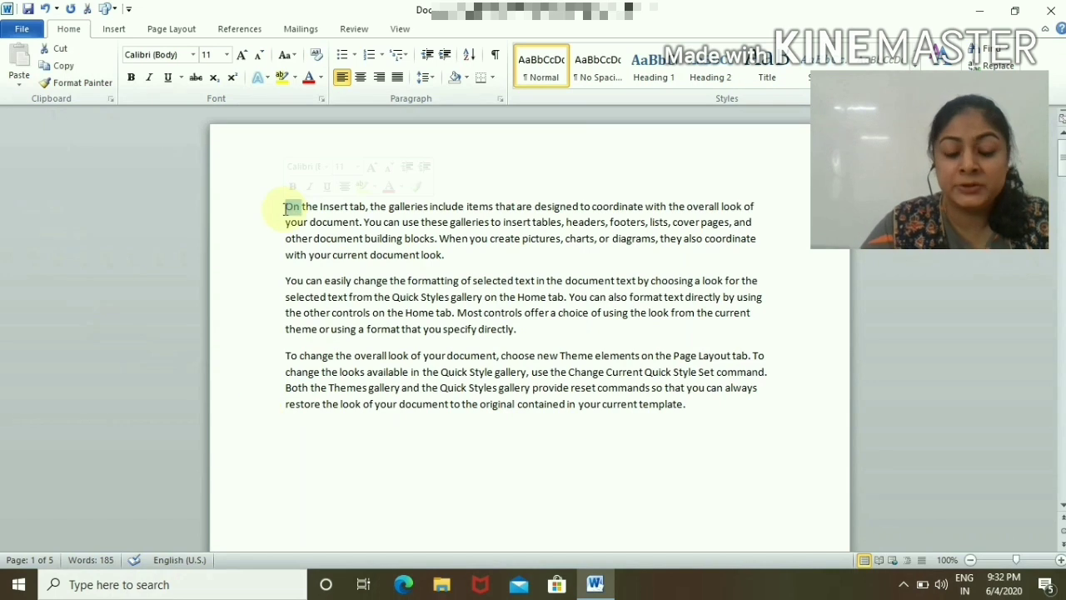
left_click(270, 208)
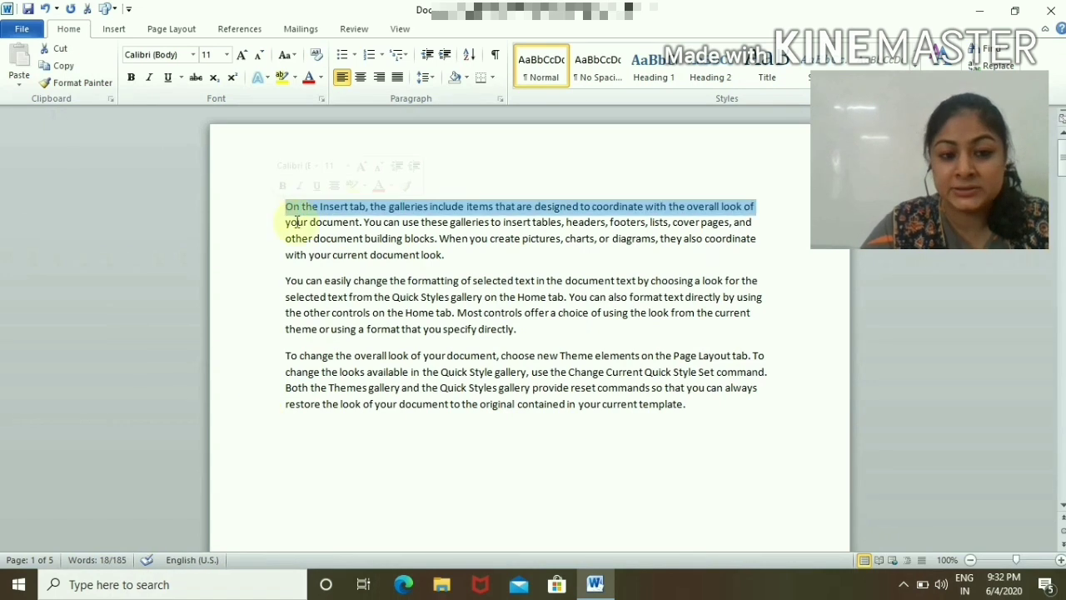
left_click(286, 206)
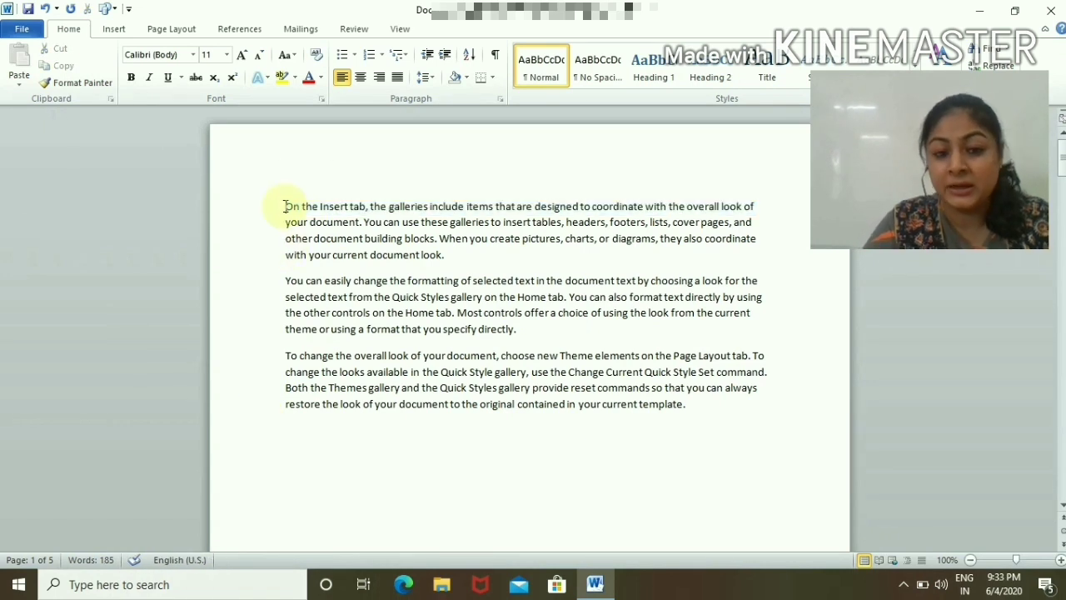
Step: Select all three sample paragraphs and set their font to Algerian
left_click_drag(301, 209, 724, 421)
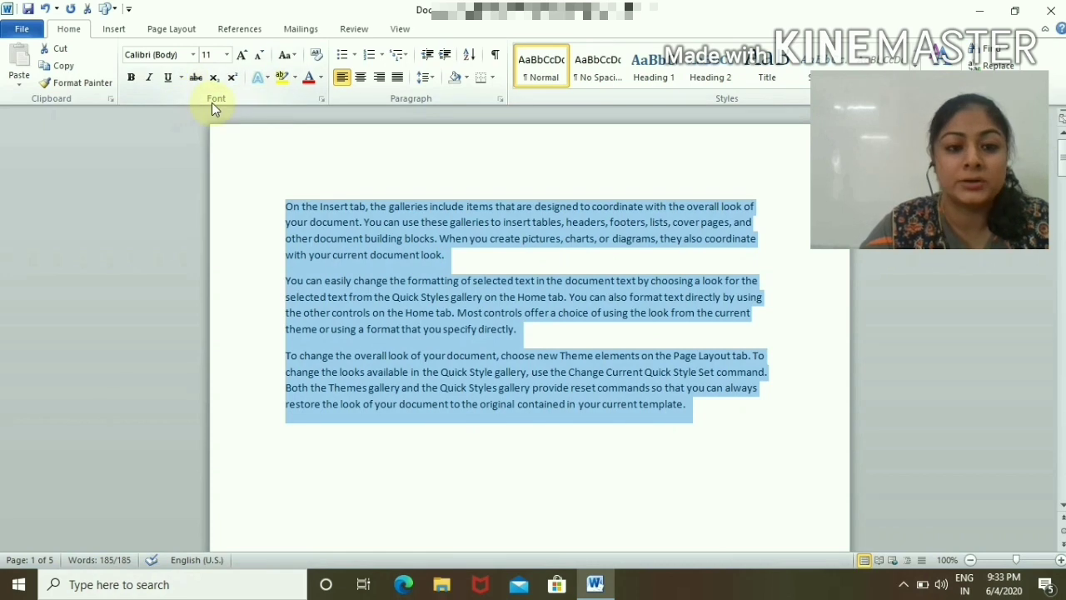
left_click(203, 163)
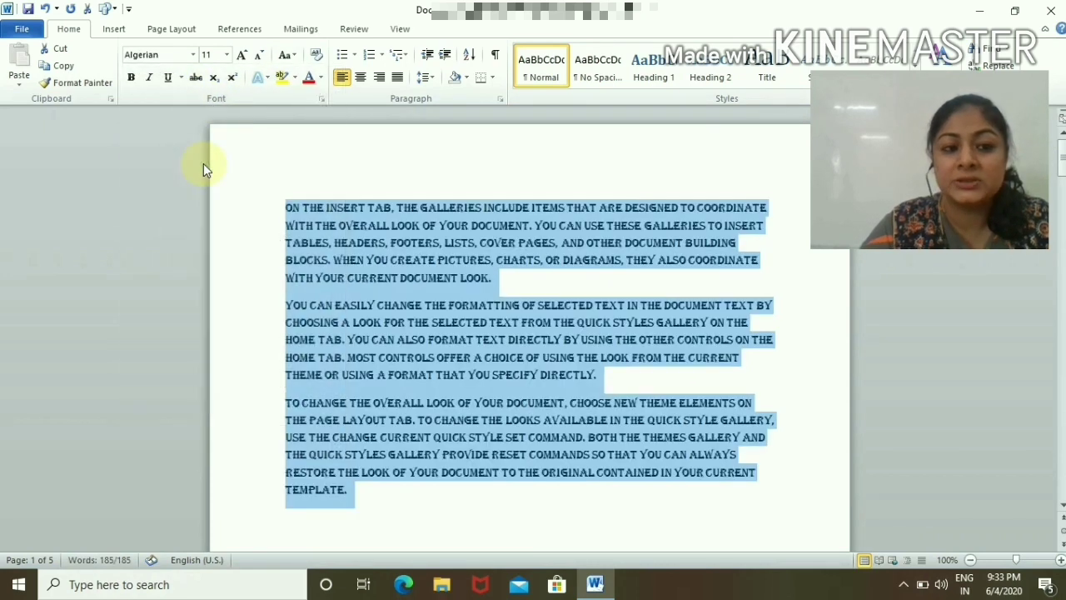
left_click(193, 55)
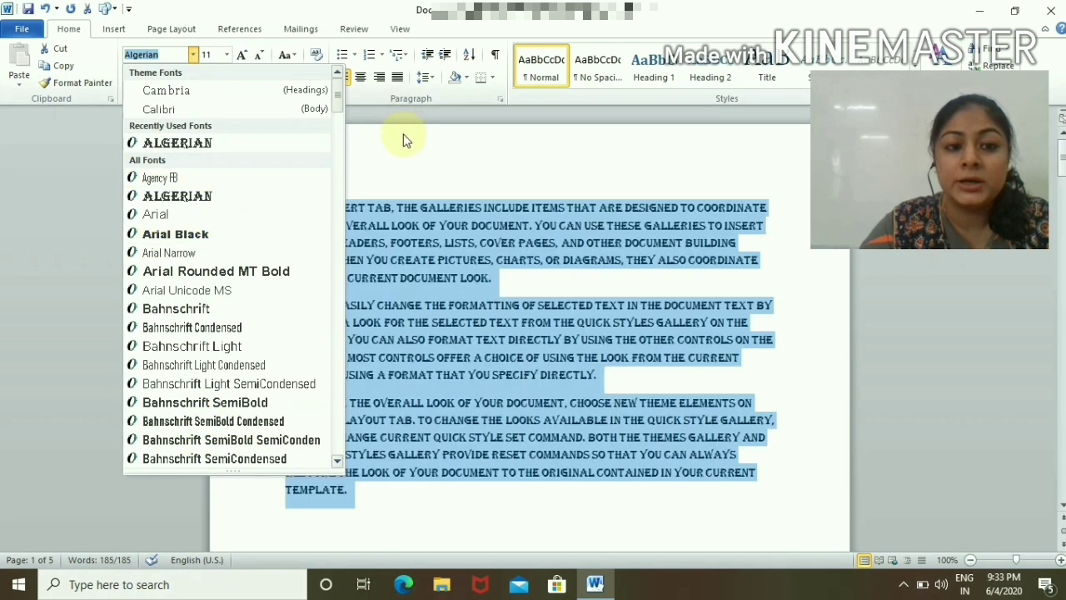
key("Escape")
Step: Grow the font of all three paragraphs to 14 and shrink it to 10
left_click(226, 55)
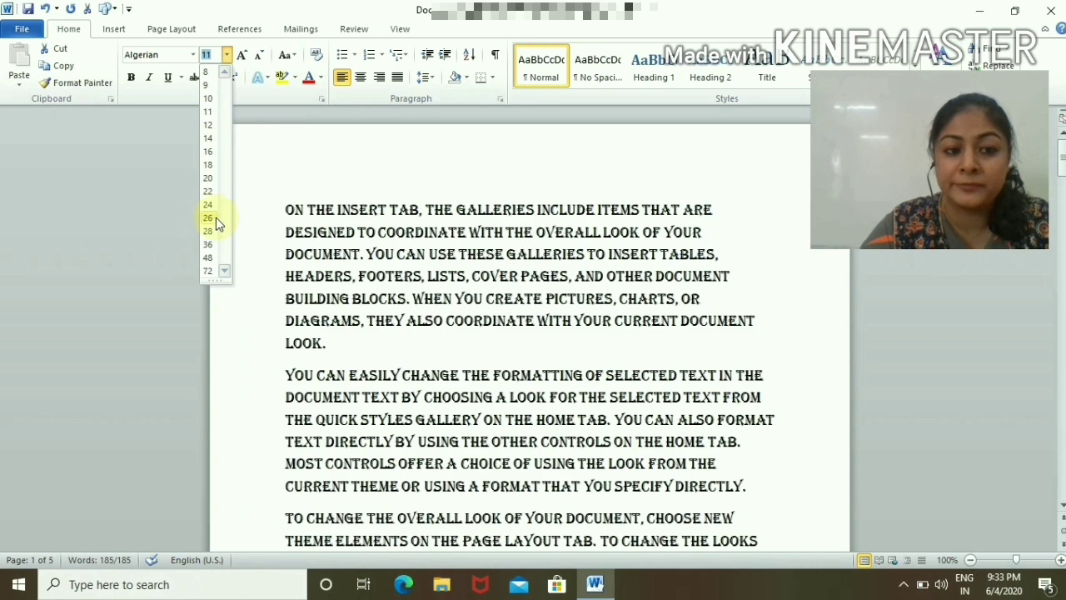
left_click(267, 164)
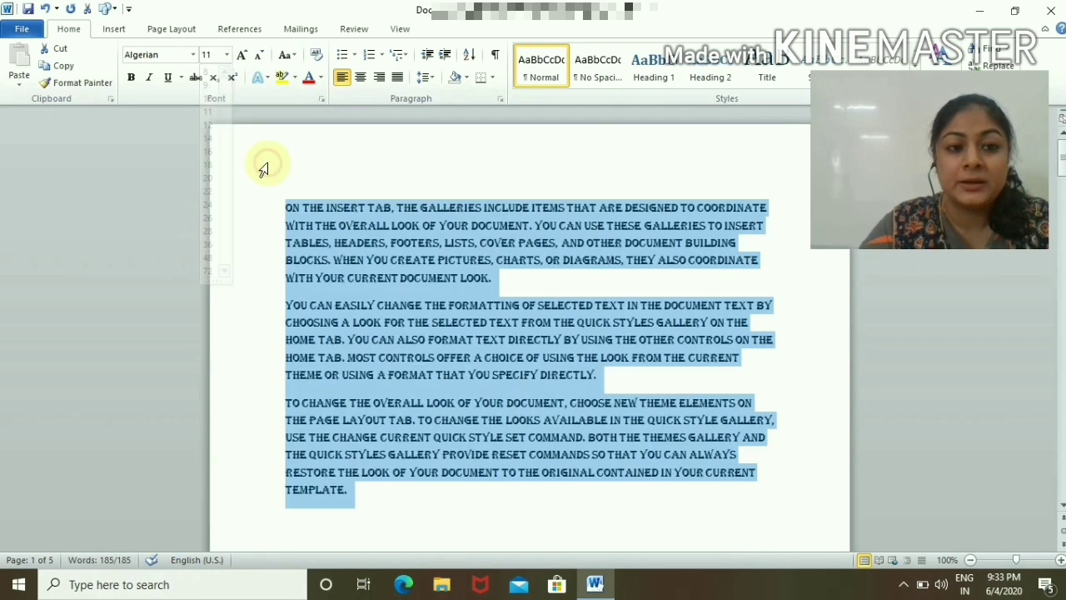
left_click(241, 55)
left_click(242, 60)
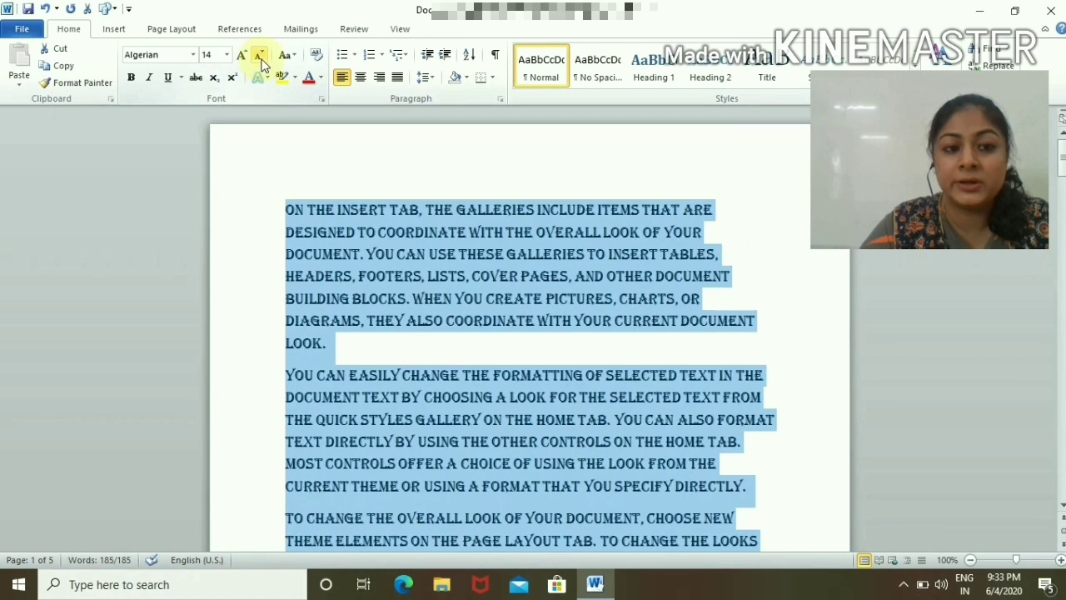
left_click(261, 59)
left_click(261, 59)
left_click(262, 59)
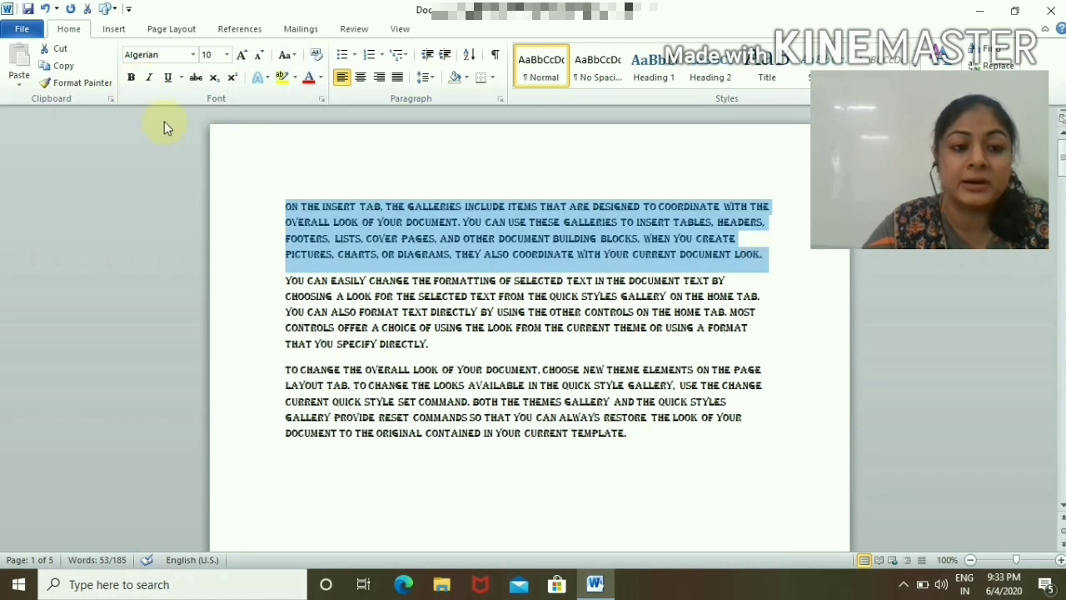
Step: Make the first paragraph bold, italic and underlined
left_click(131, 78)
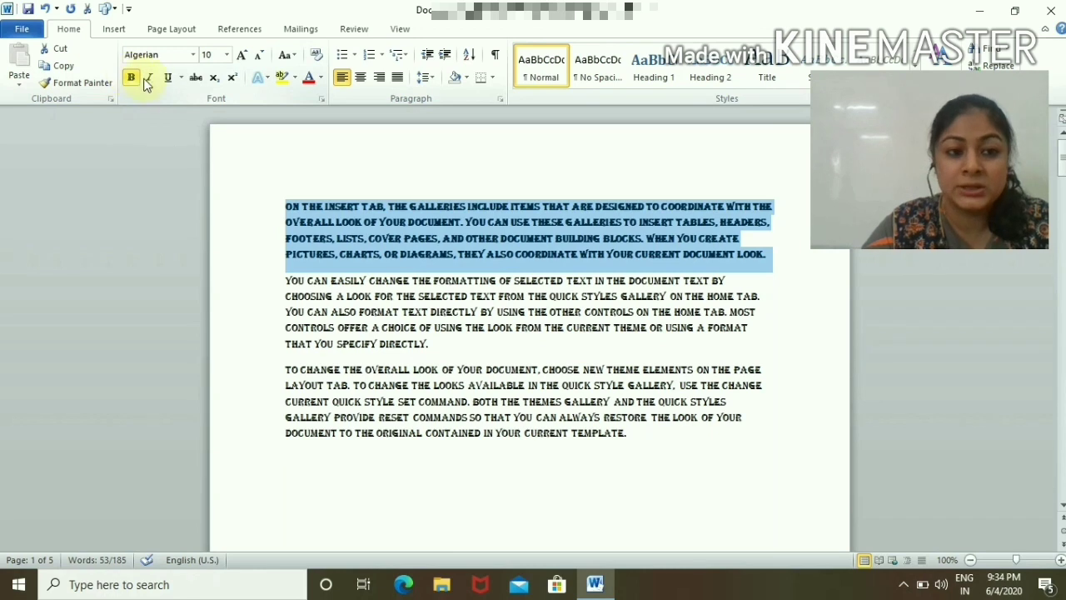
left_click(147, 78)
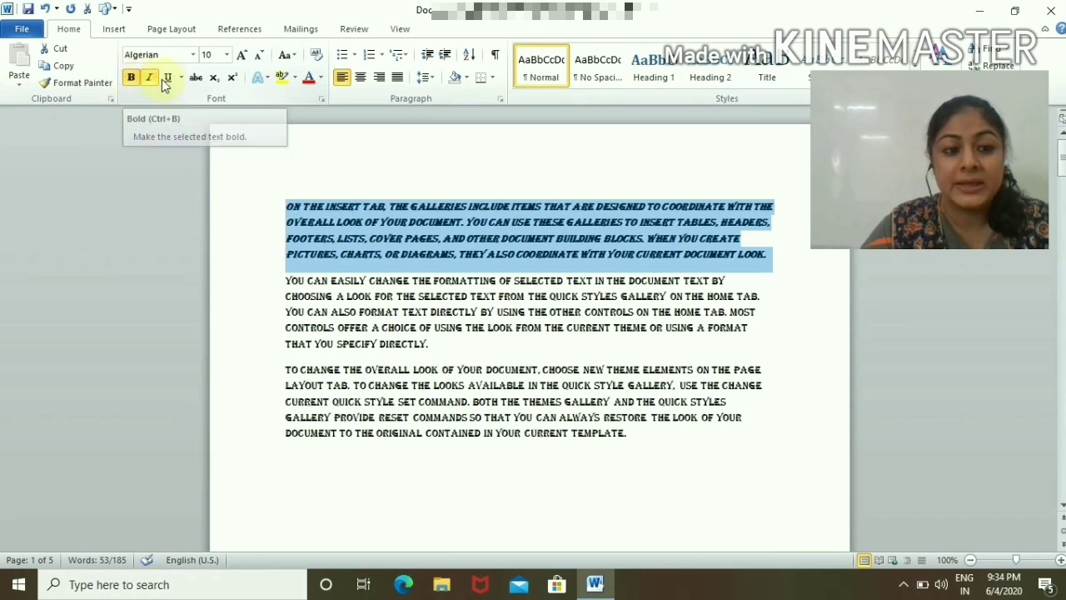
left_click(164, 79)
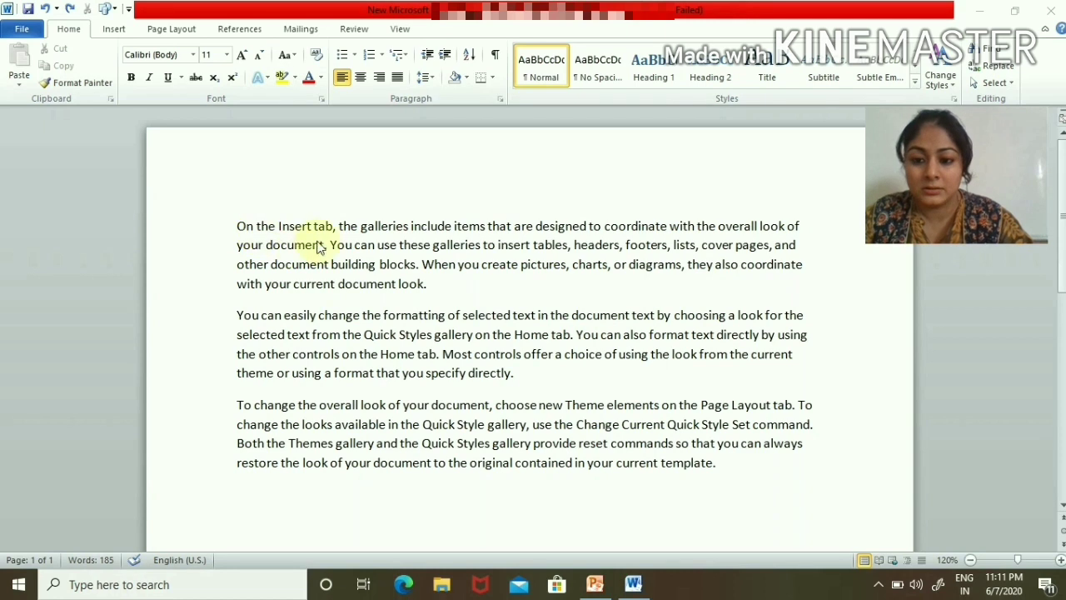
Step: Format the first Calibri paragraph with the Algerian font, 1.5 line spacing and an underline
triple_click(239, 228)
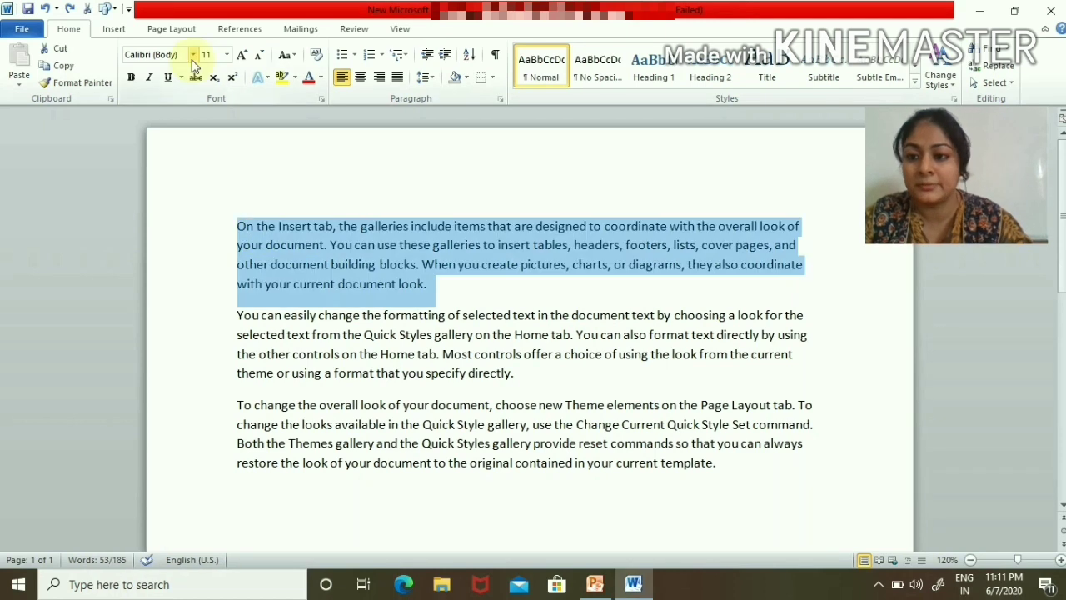
left_click(192, 54)
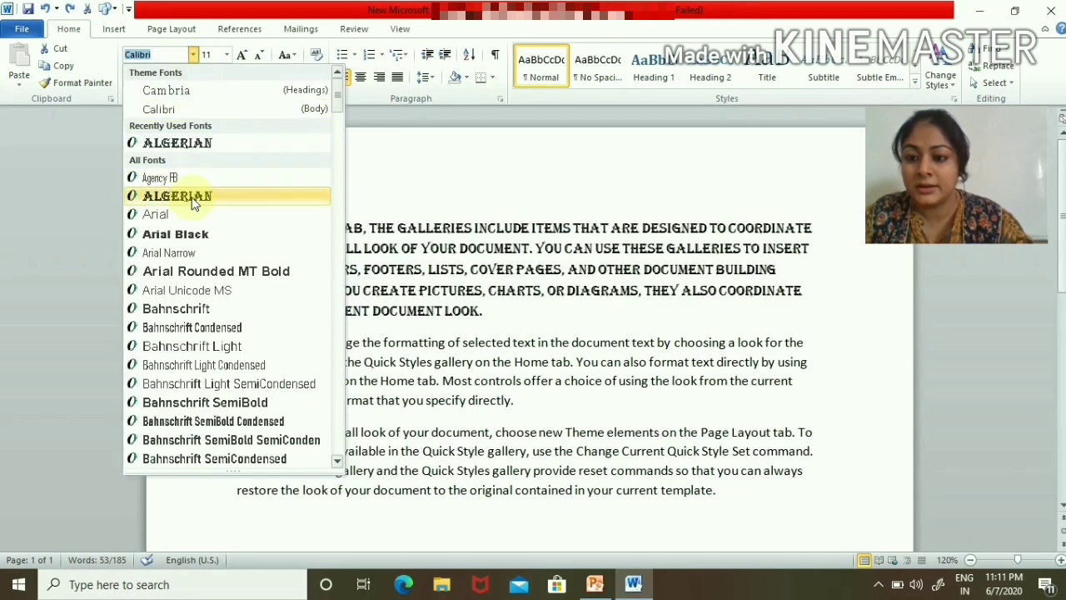
left_click(193, 199)
left_click(429, 80)
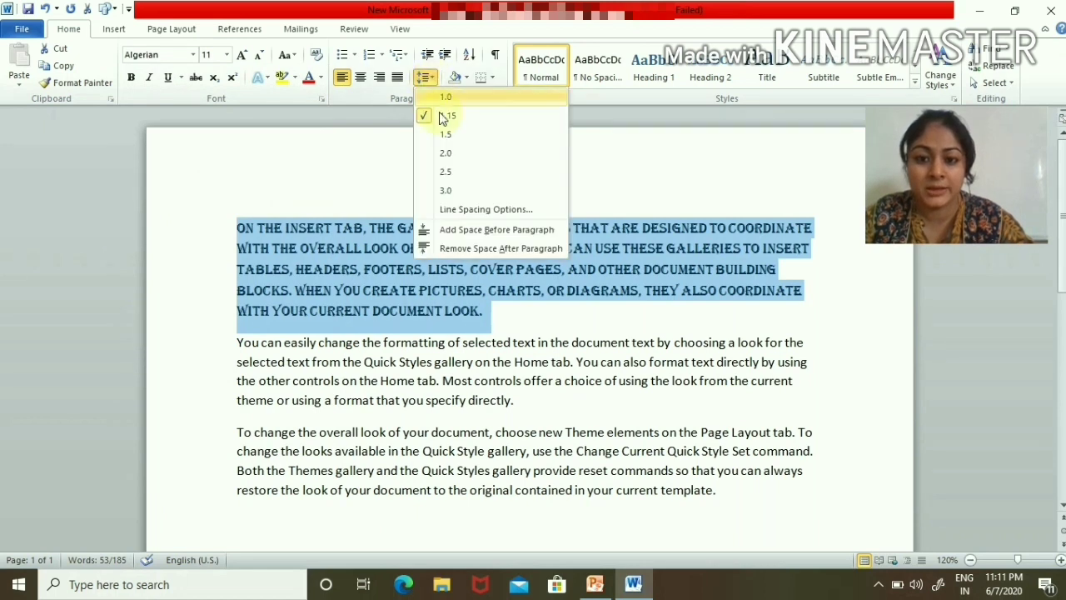
left_click(443, 136)
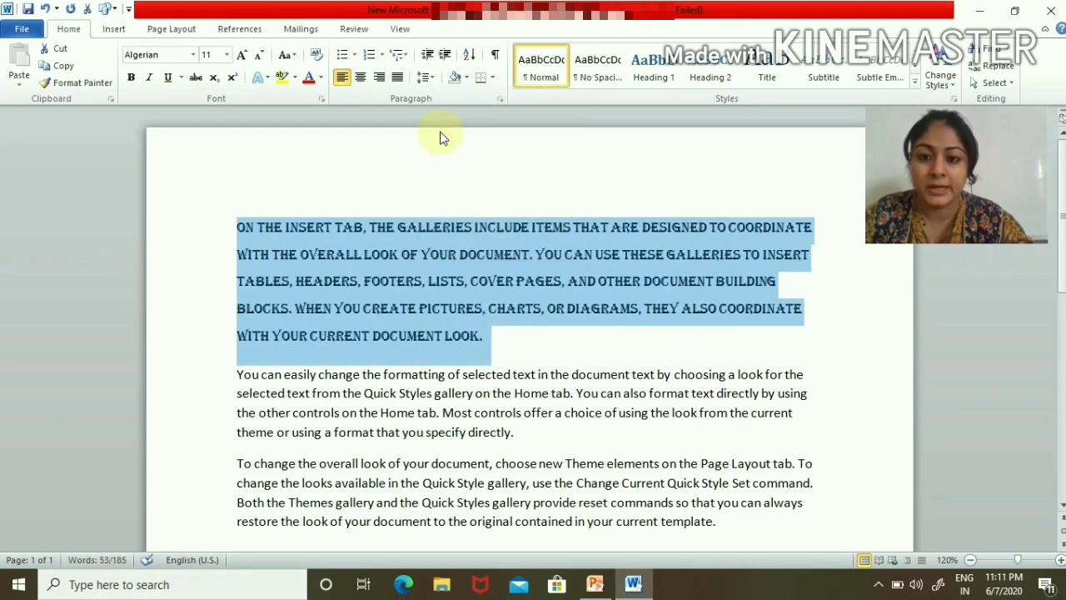
left_click(167, 77)
left_click(243, 191)
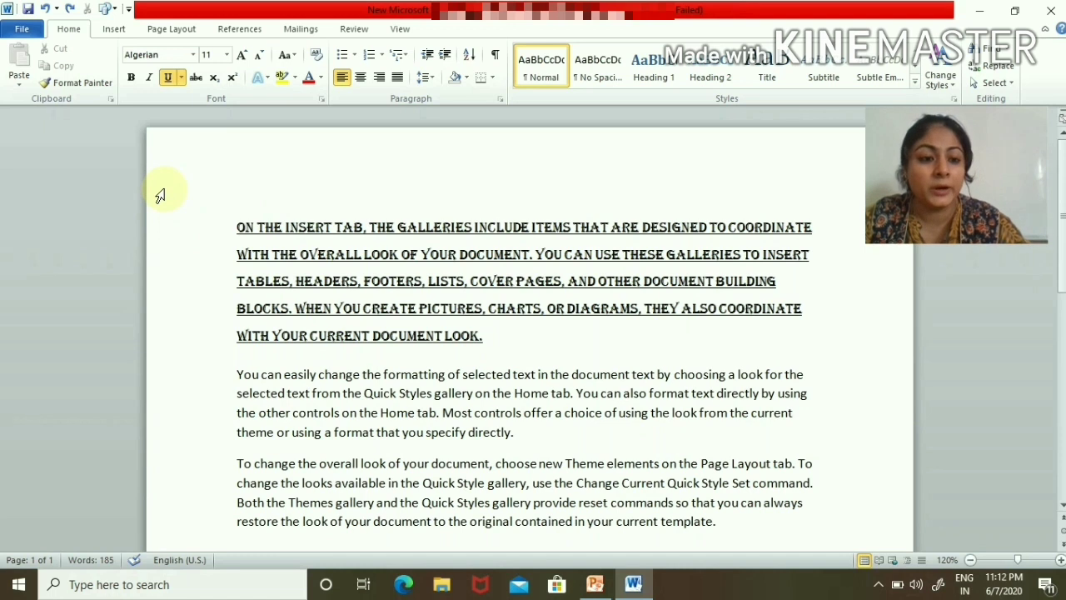
Step: Copy the first paragraph's formatting onto the second paragraph with Format Painter
left_click(68, 86)
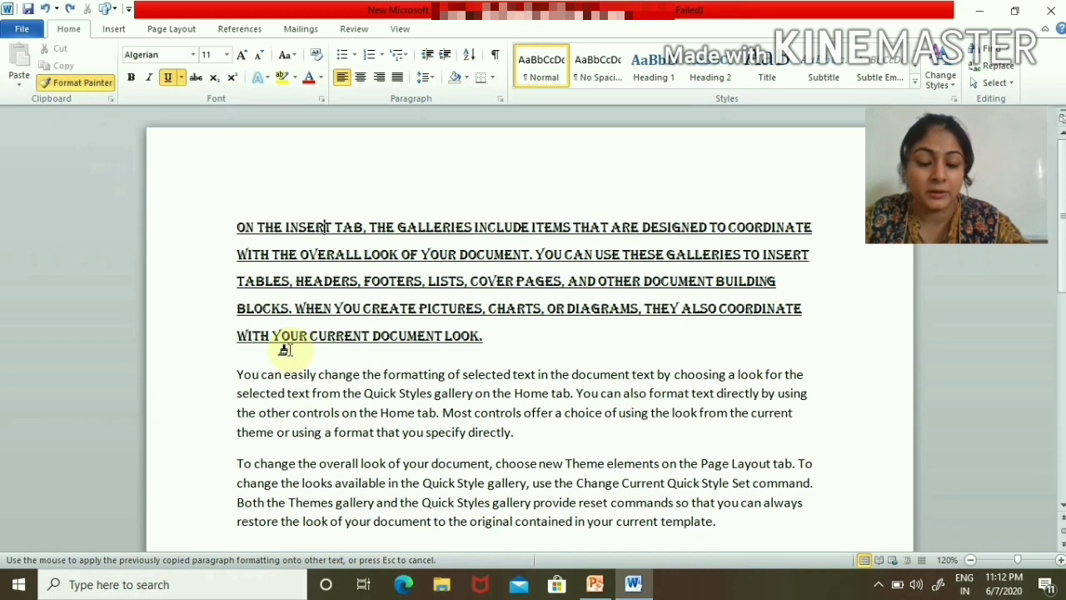
mouse_move(234, 375)
left_mouse_down()
mouse_move(536, 409)
mouse_move(535, 430)
left_mouse_up()
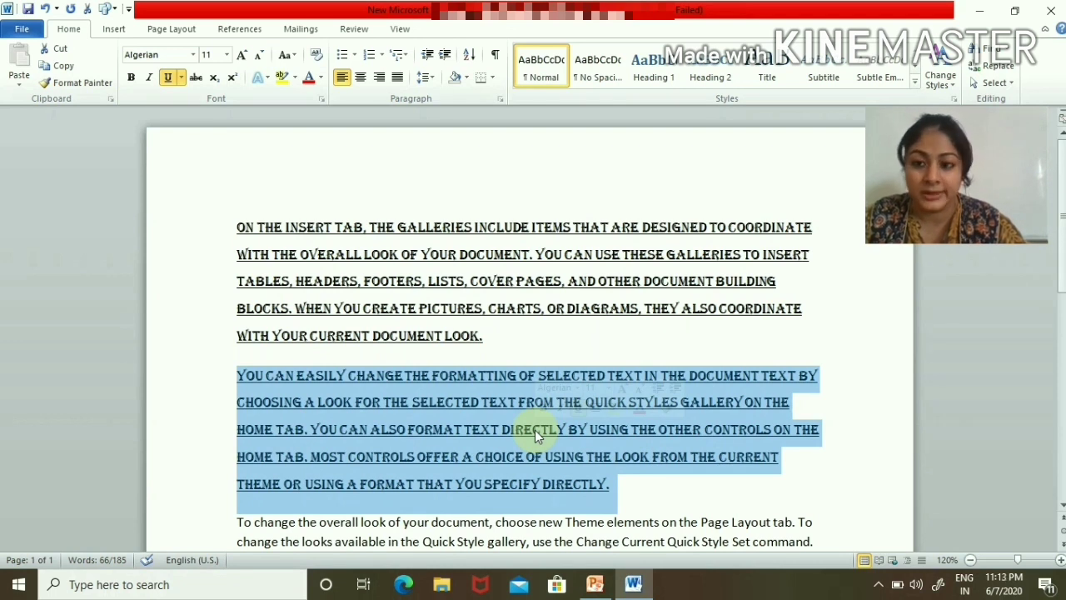
Step: Preview font colours on the first paragraph, highlight it in yellow, and open the highlight colour choices
left_click_drag(237, 227, 489, 331)
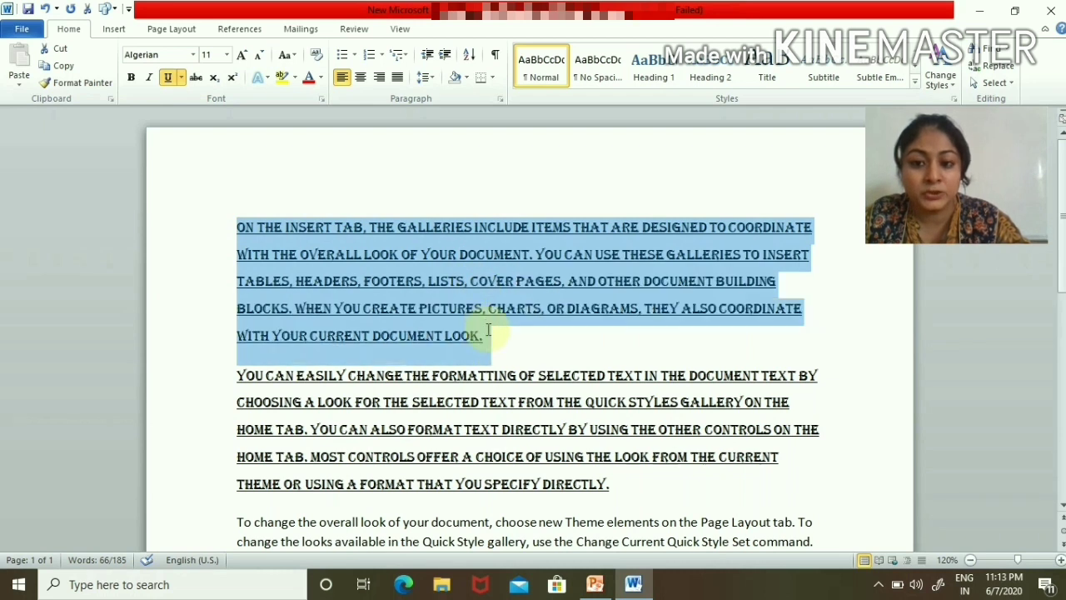
left_click(321, 78)
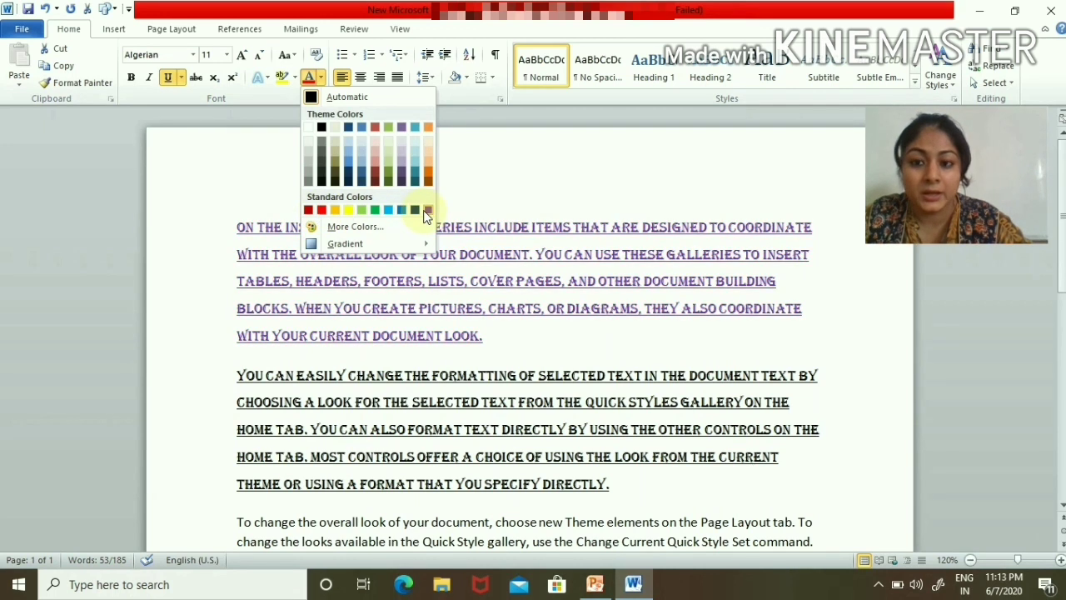
left_click(281, 77)
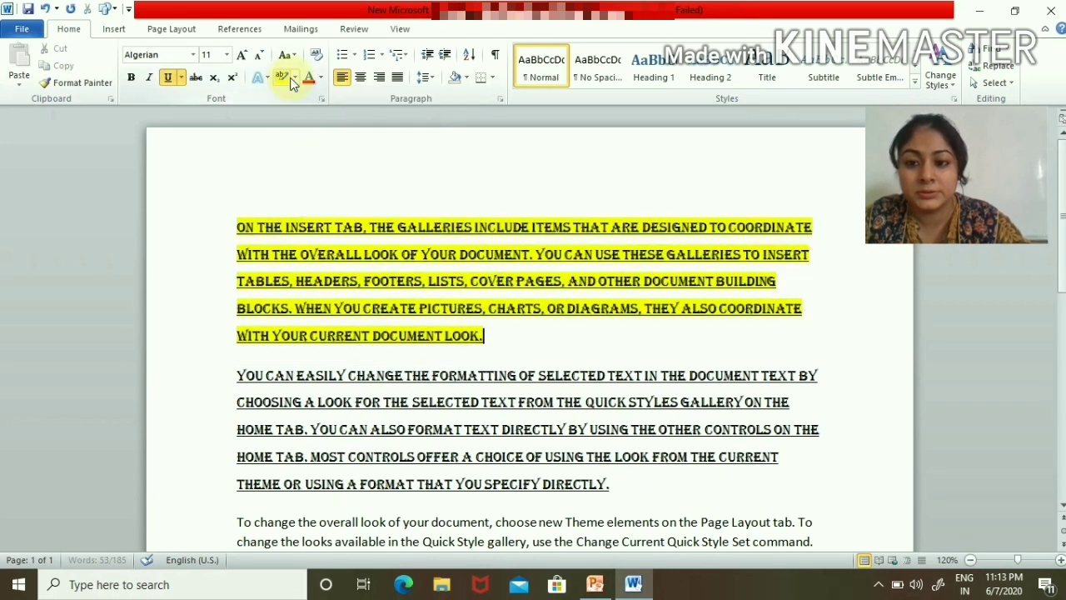
left_click(294, 77)
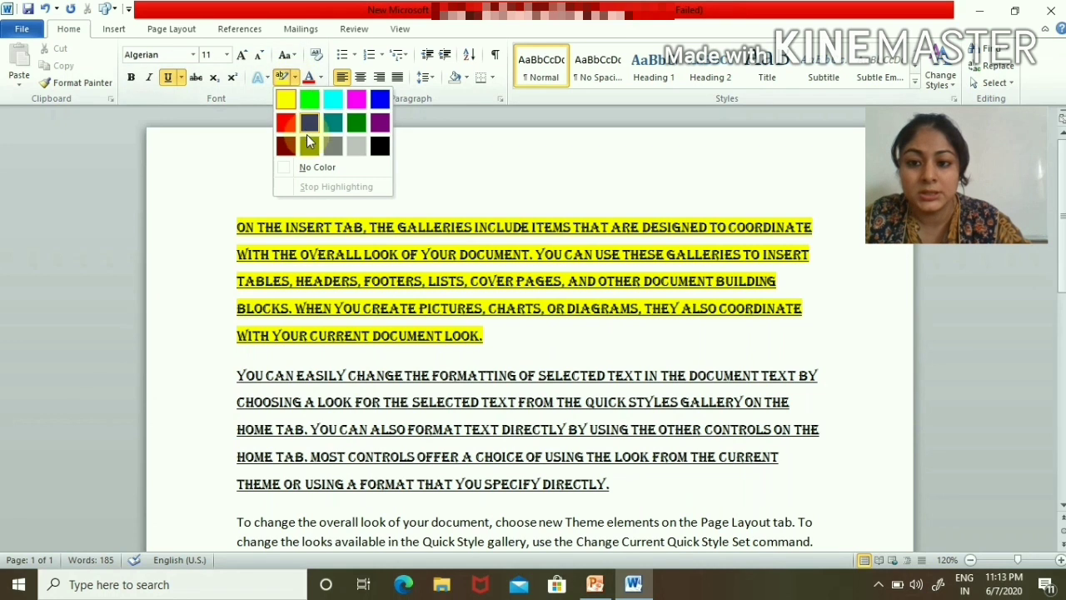
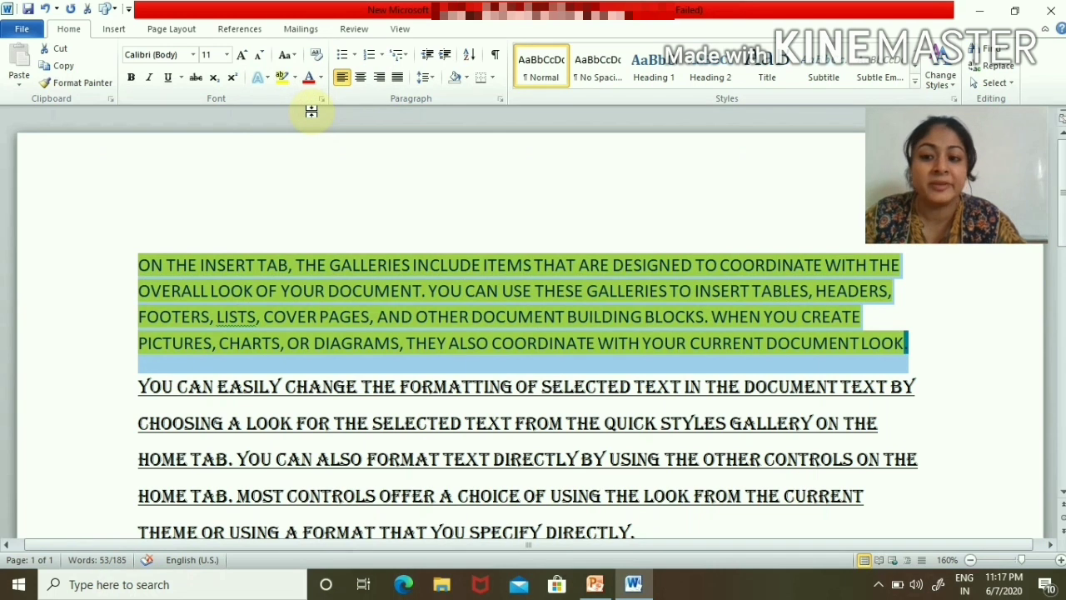
Step: Change the case of the green-highlighted first paragraph to lowercase and to Capitalize Each Word
left_click(295, 57)
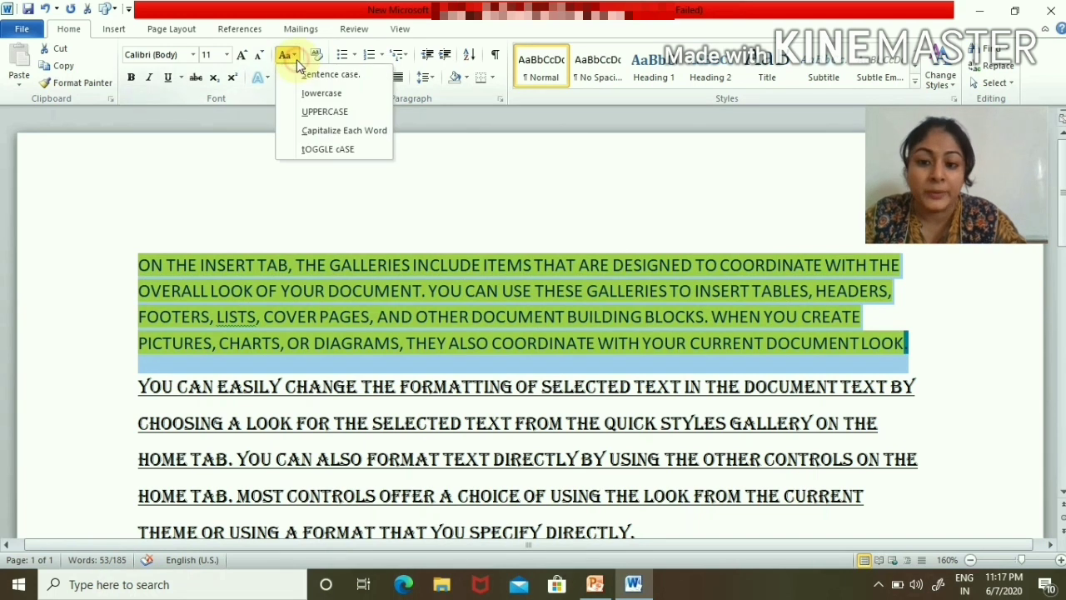
left_click(321, 94)
left_click(296, 58)
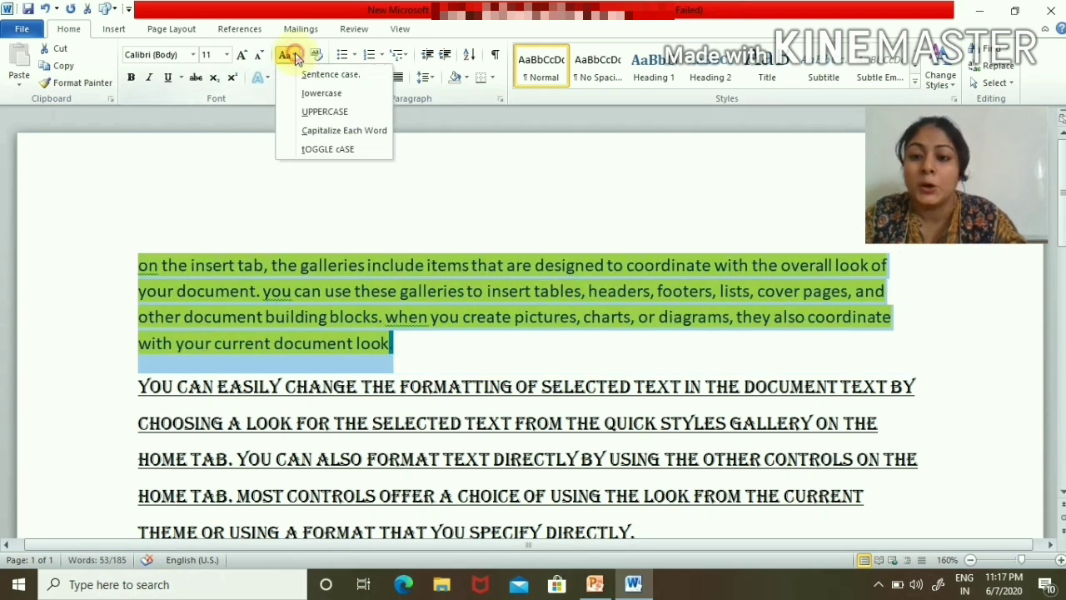
left_click(315, 133)
left_click(569, 340)
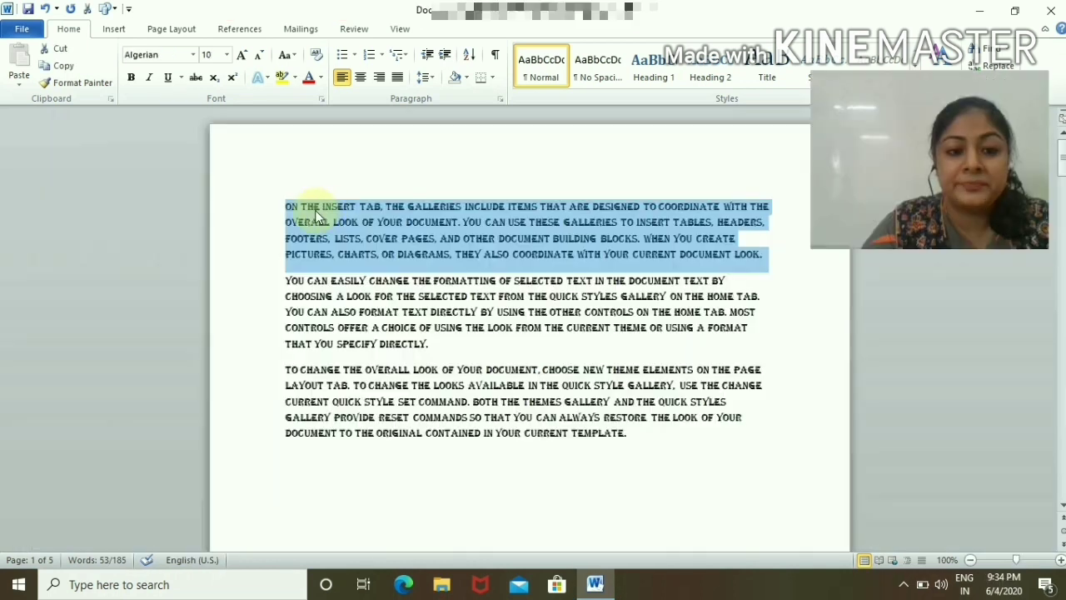
Step: Apply strikethrough to the word HELLO on the line above the first paragraph
left_click(323, 207)
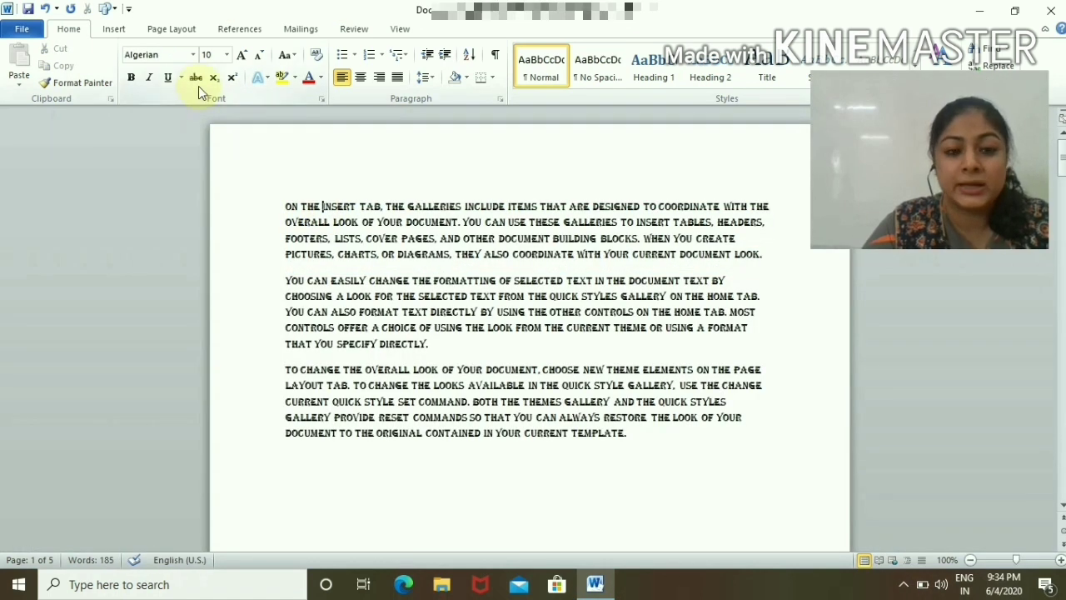
left_click_drag(284, 233, 327, 240)
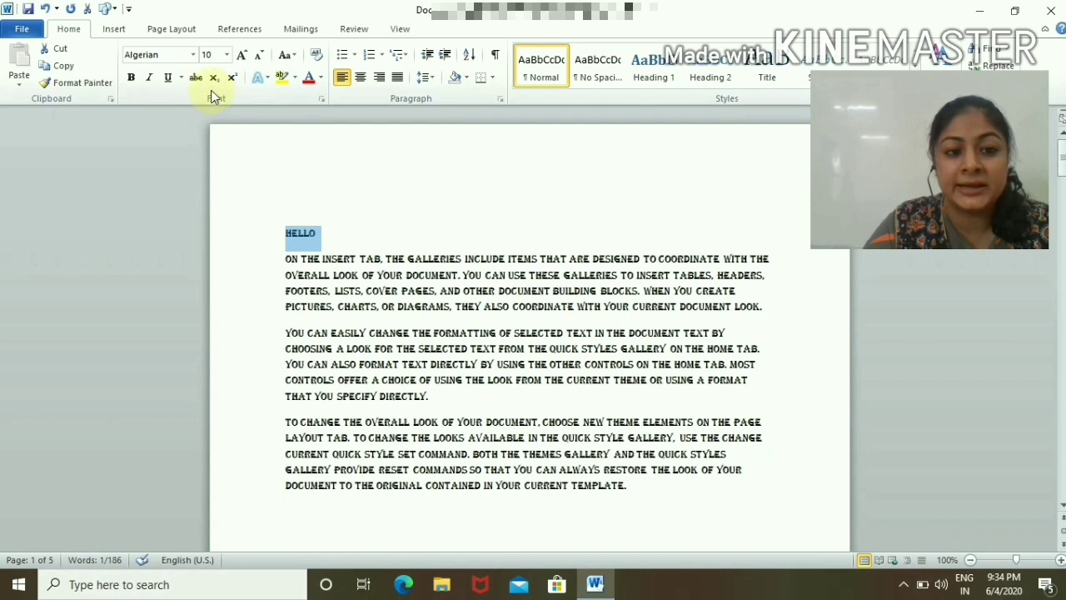
left_click(195, 80)
left_click(343, 248)
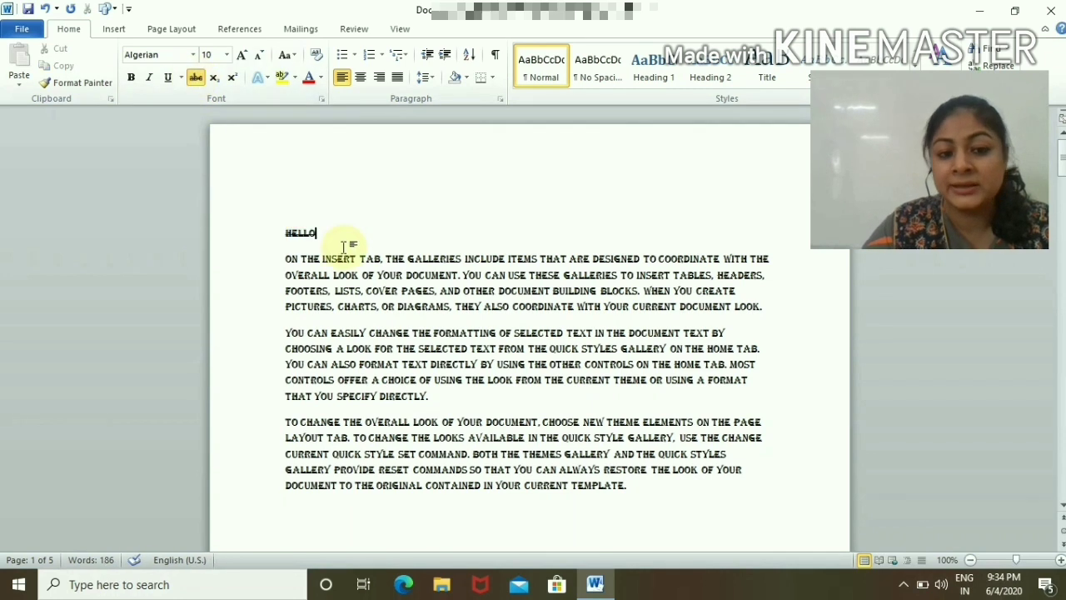
Step: Delete the struck-through word HELLO above the first paragraph
key("BackSpace")
key("BackSpace")
key("BackSpace")
key("BackSpace")
key("BackSpace")
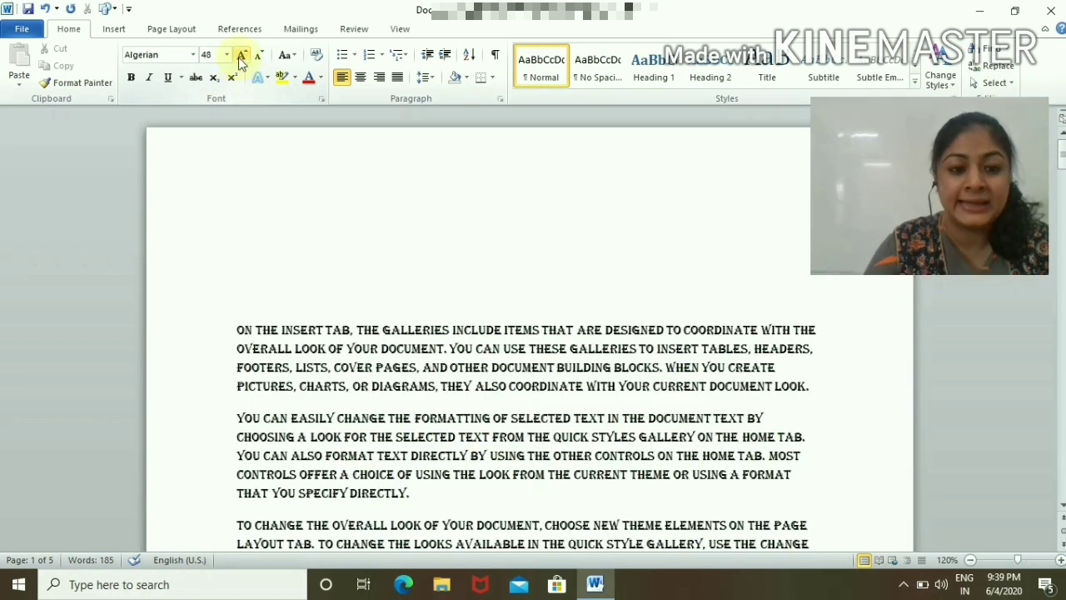
Step: Enter the equation "X 2 * Y 2 = Z 2" in 48-point Algerian on the empty line above the first paragraph
type("X")
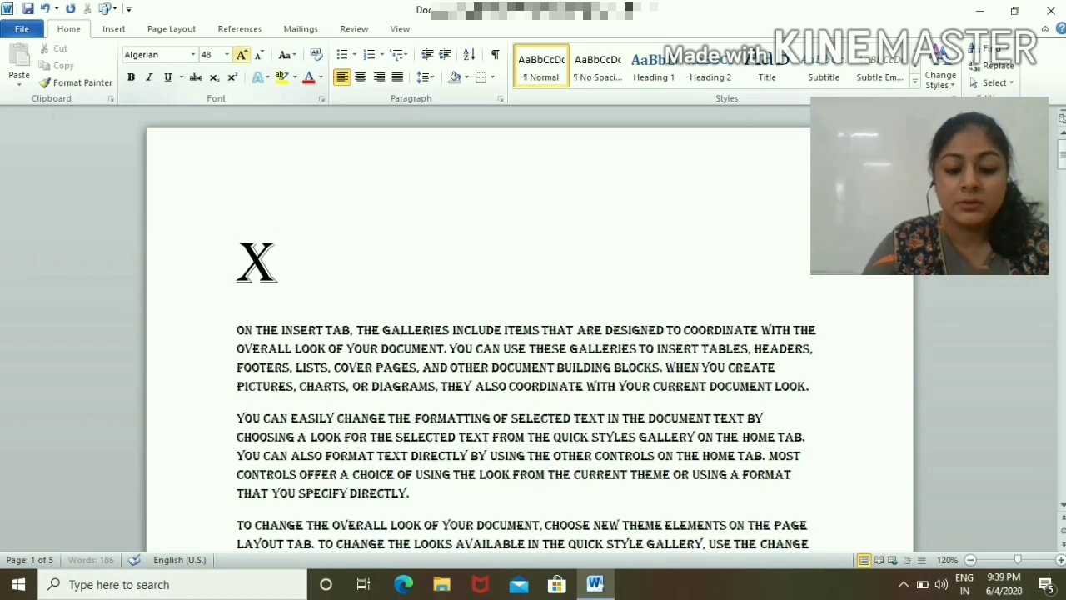
type(" 2 ")
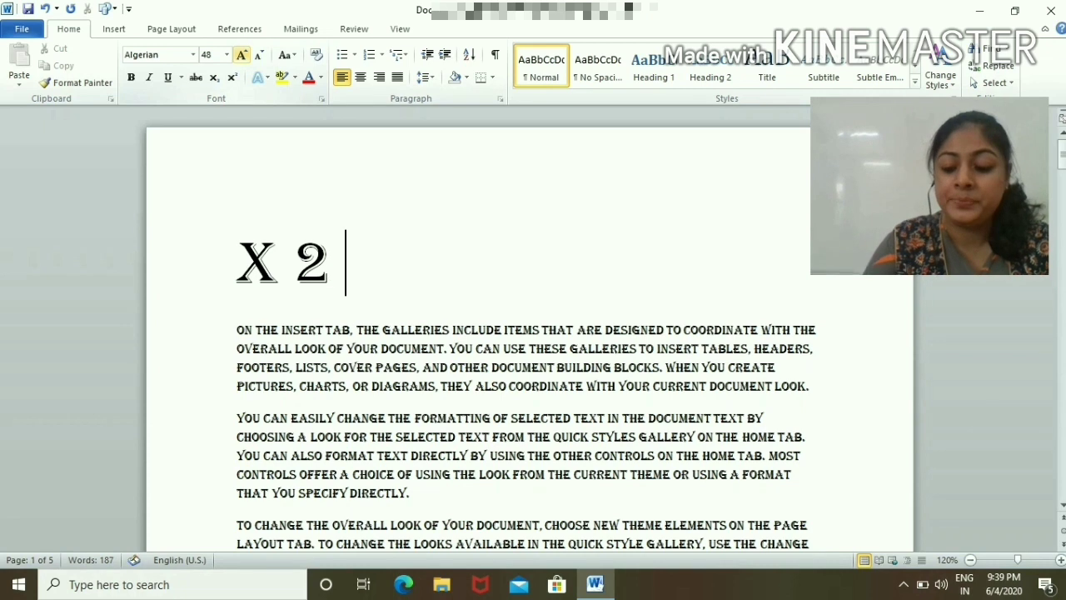
type("* Y 2 = Z 2")
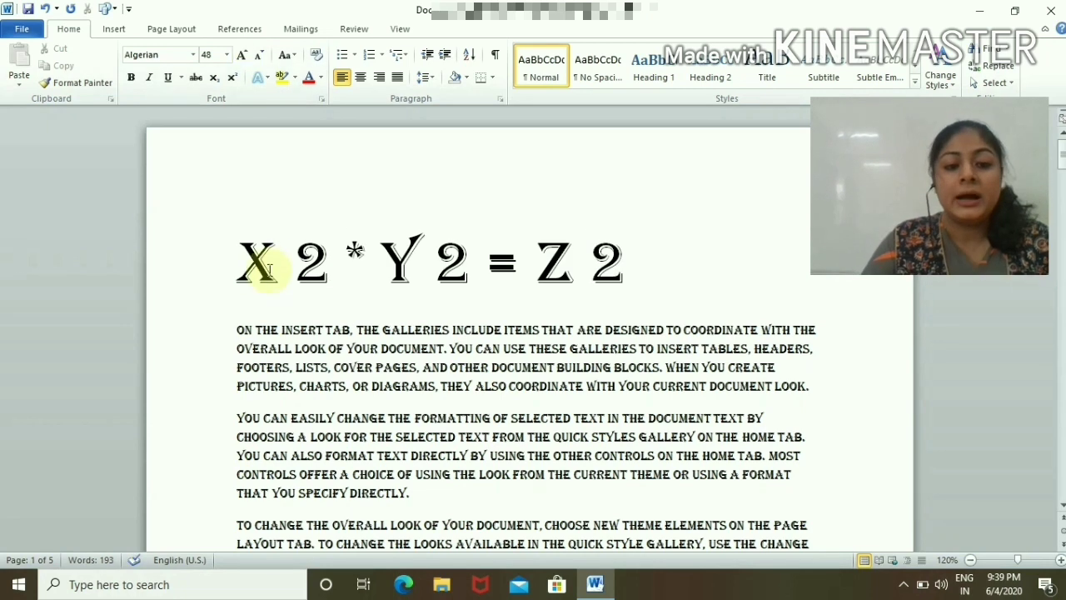
Step: Format each 2 after X, Y and Z in the equation as superscript
left_click_drag(295, 260, 331, 262)
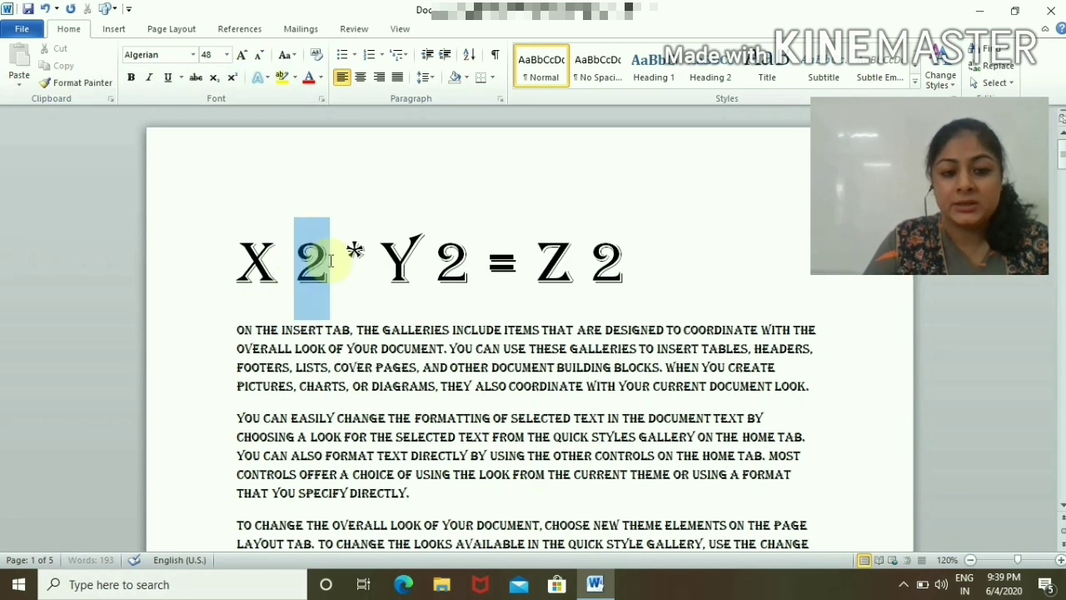
left_click(233, 81)
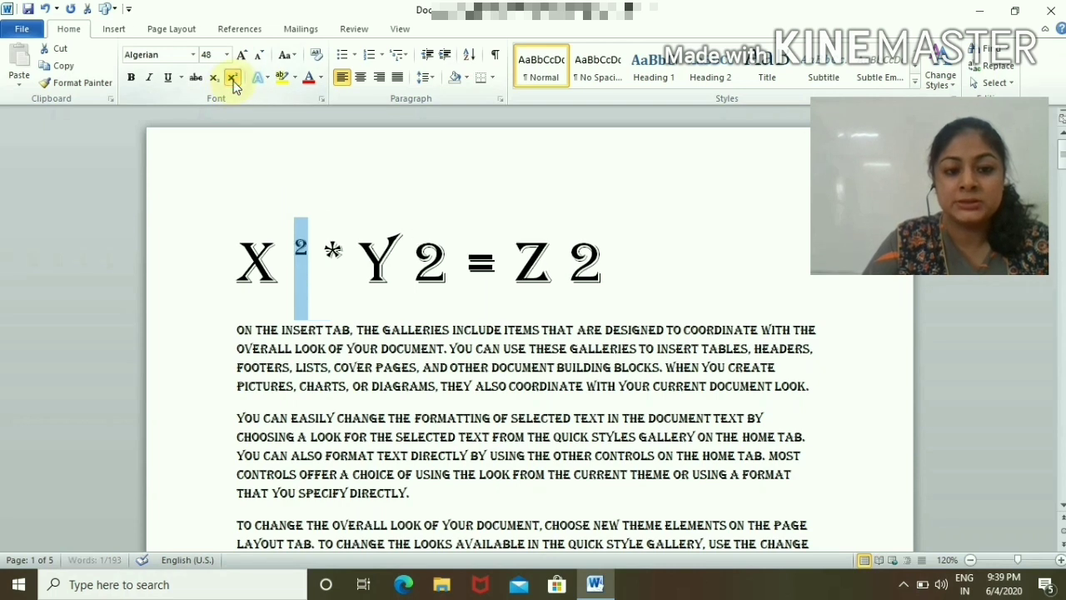
left_click_drag(412, 271, 450, 266)
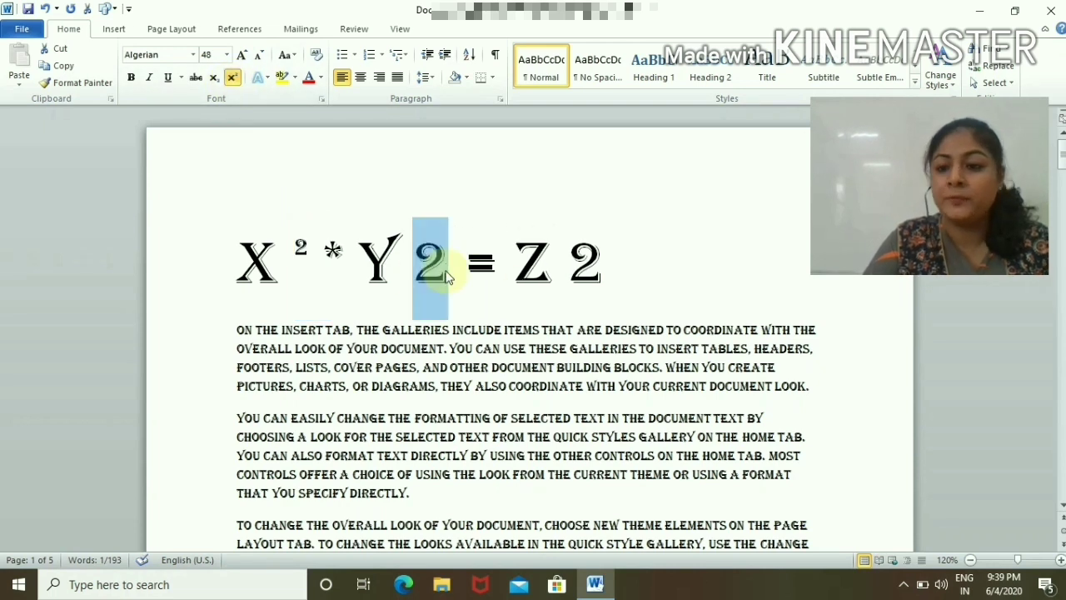
left_click(234, 77)
left_click_drag(622, 265, 582, 265)
left_click(564, 262)
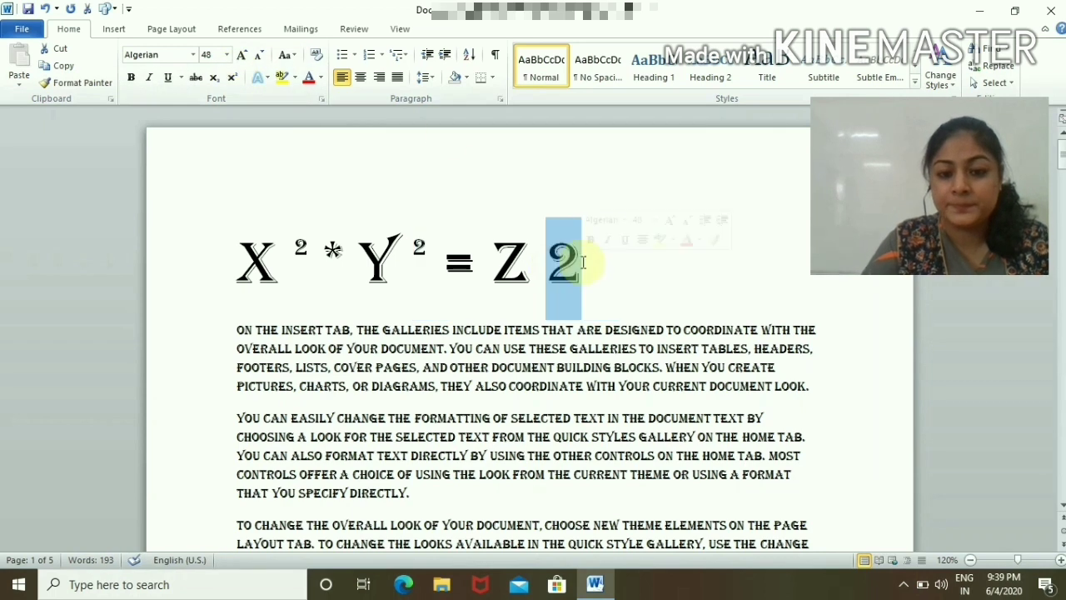
left_click(233, 77)
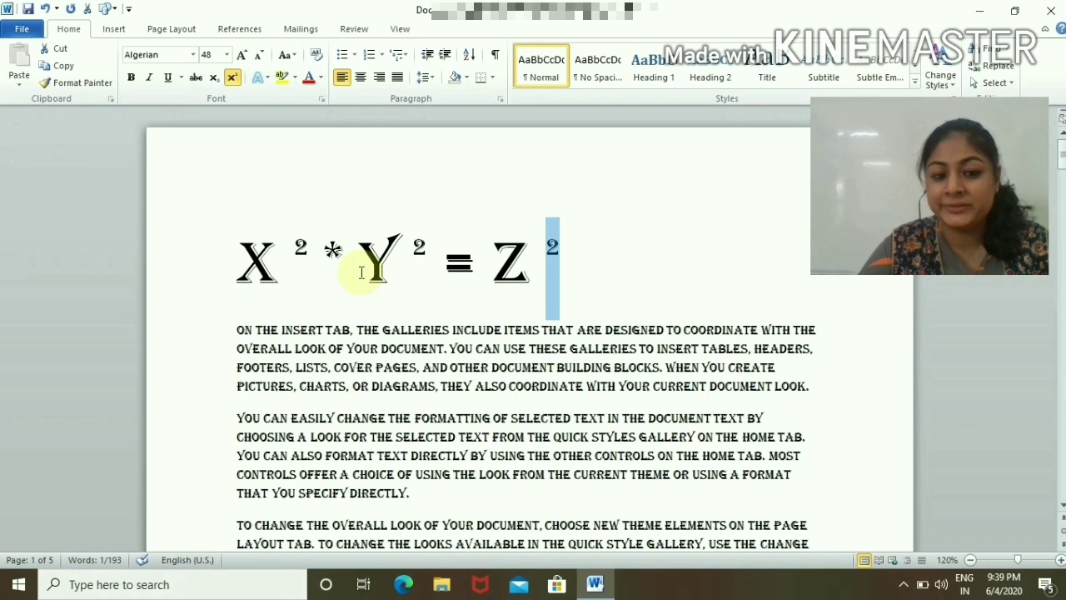
Step: Remove the spaces between X, Y and Z and their superscript 2s in the equation
left_click(295, 249)
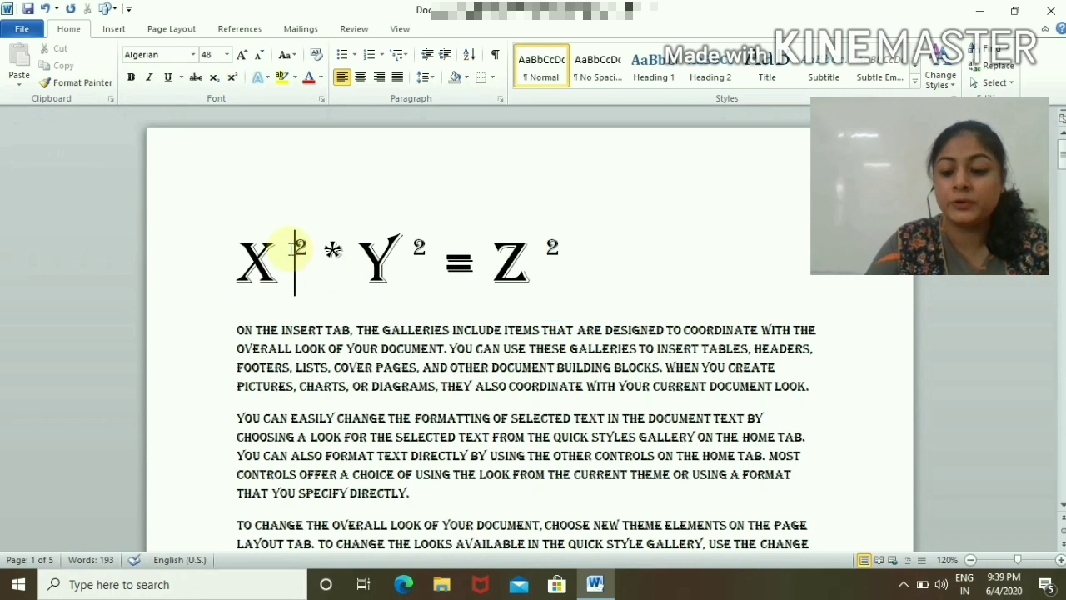
key("BackSpace")
left_click(399, 248)
key("BackSpace")
left_click(518, 249)
key("BackSpace")
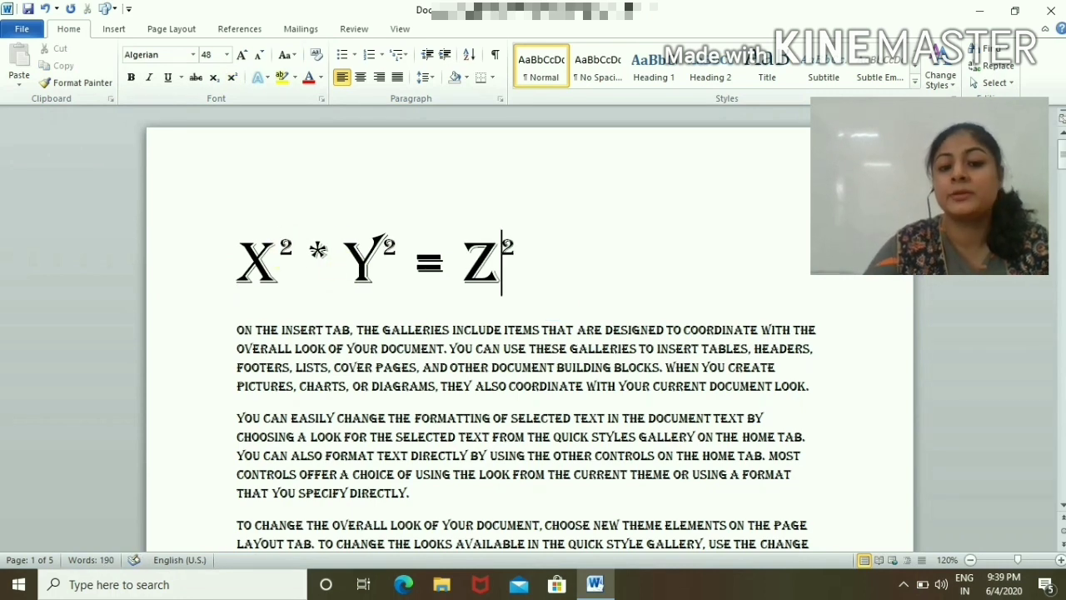
Step: Change each superscript 2 after X, Y and Z in the equation to subscript
left_click_drag(279, 248, 293, 250)
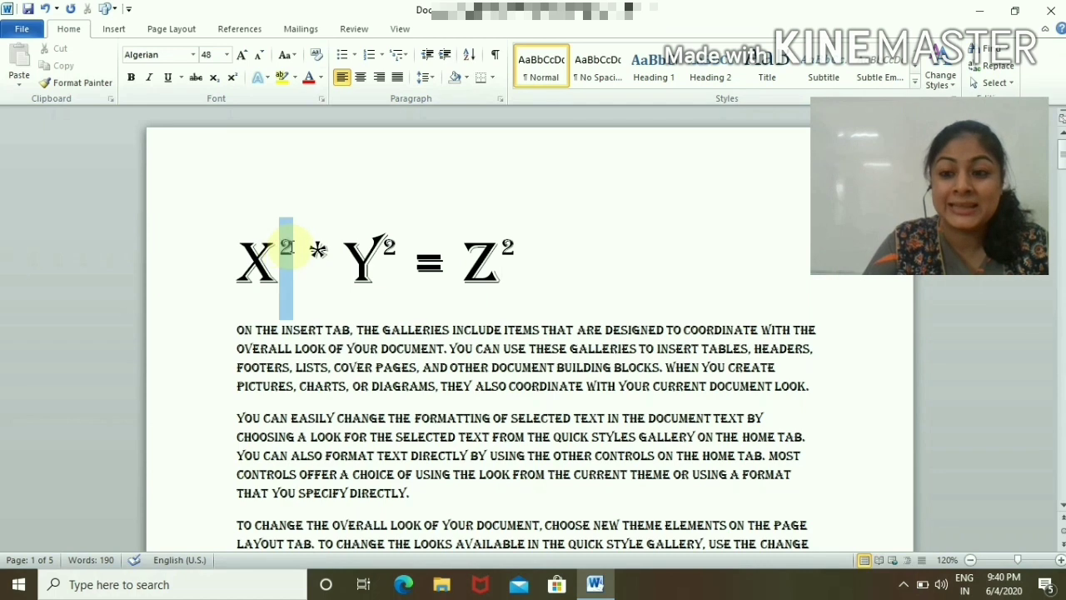
left_click(214, 77)
left_click_drag(383, 248, 396, 248)
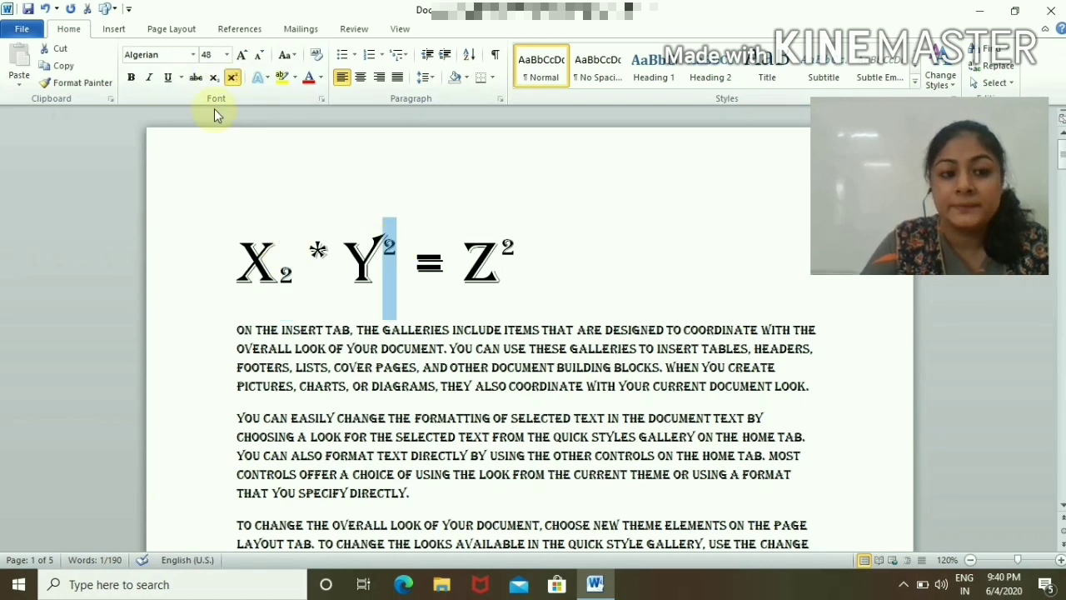
left_click(215, 79)
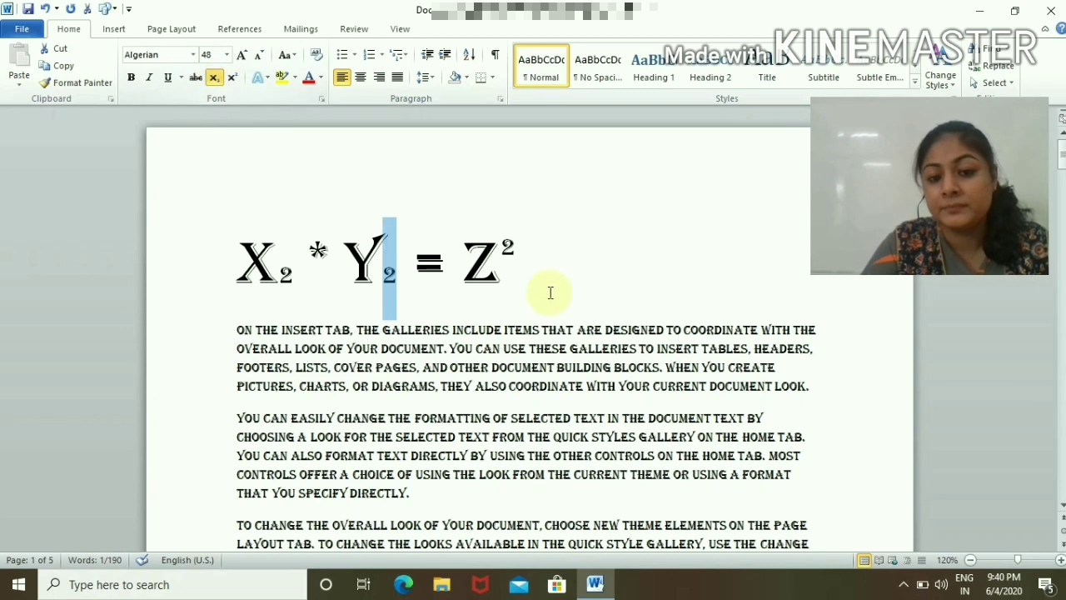
left_click_drag(500, 248, 515, 248)
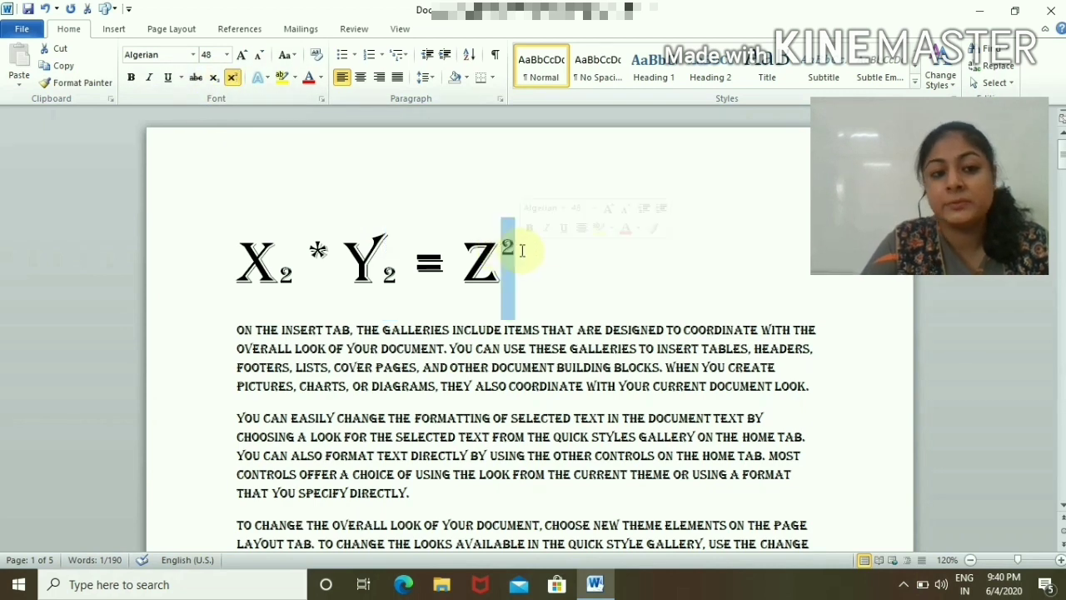
left_click(215, 79)
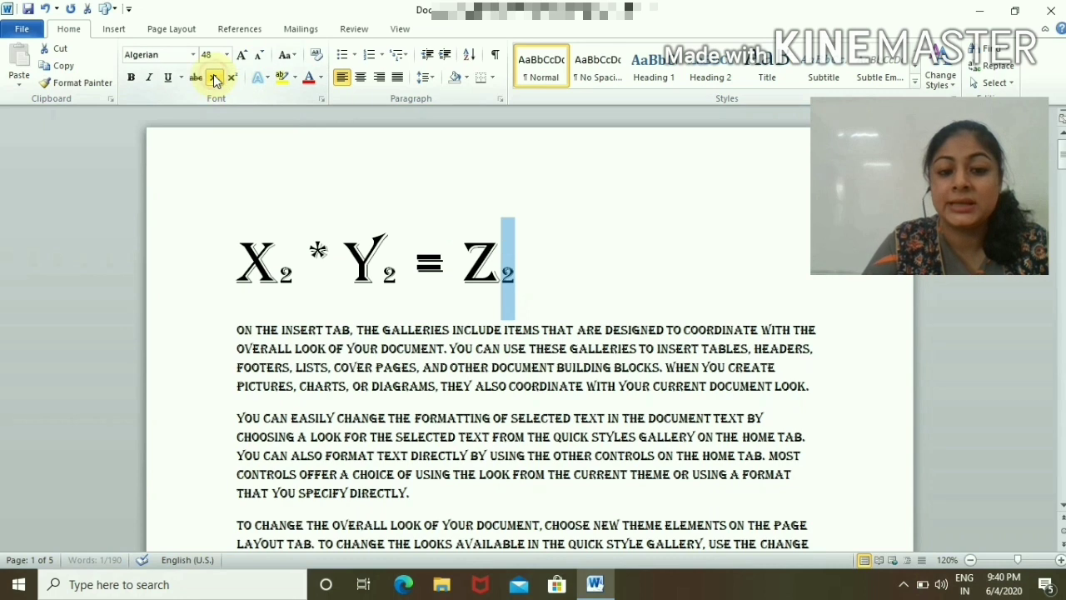
left_click(690, 276)
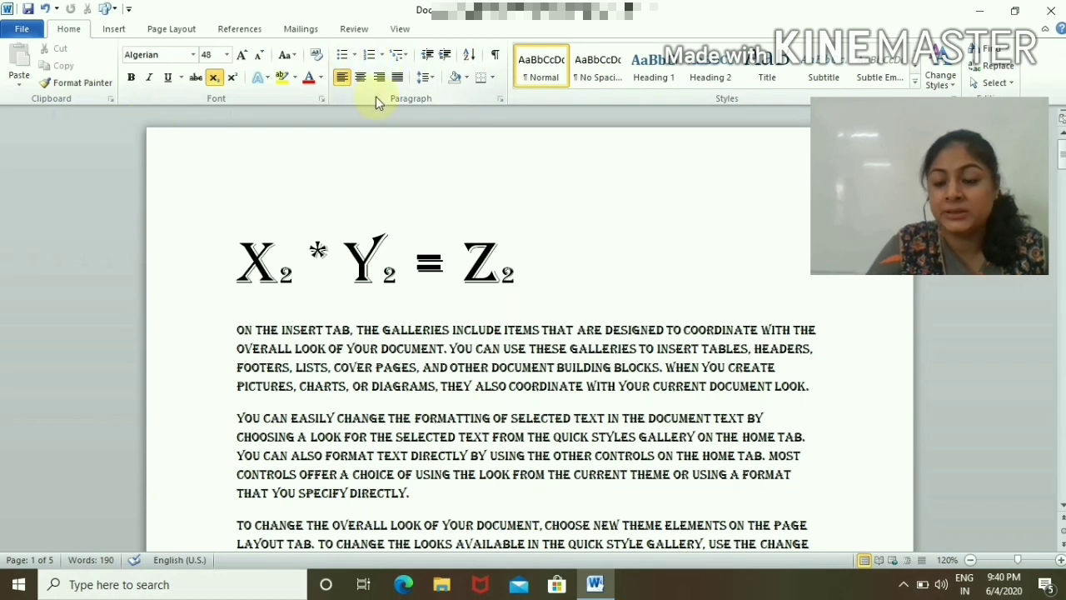
Step: Select all three paragraphs below the equation and justify them
left_click_drag(237, 311, 346, 367)
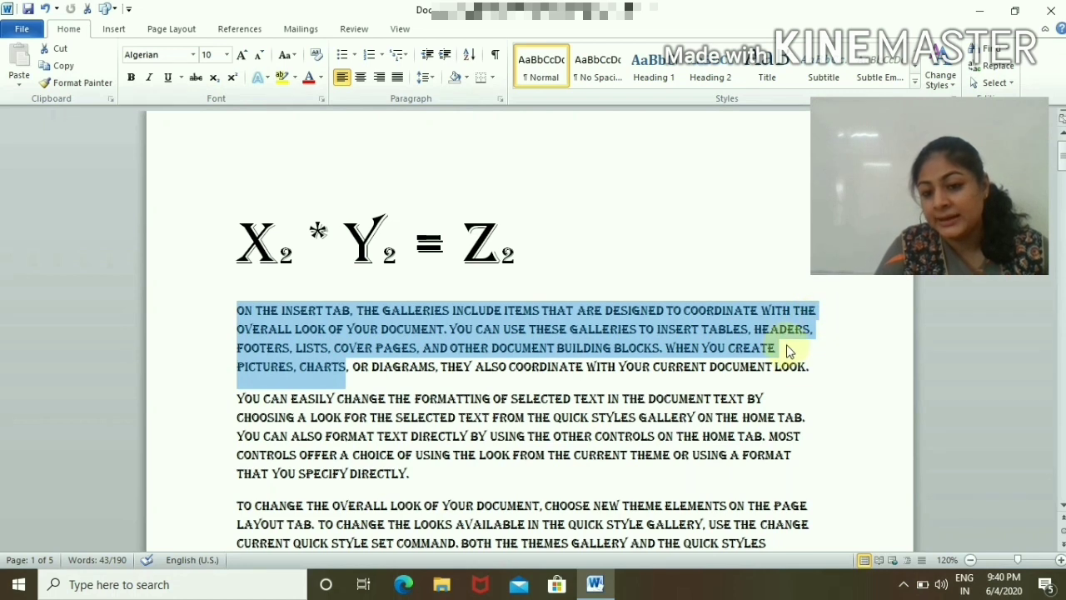
left_click(793, 398)
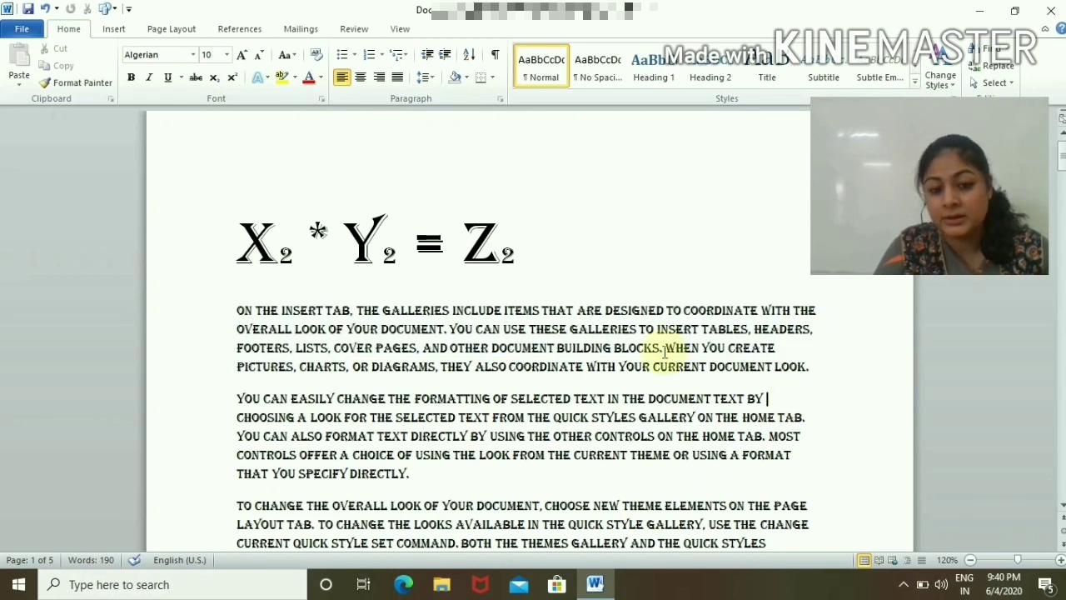
scroll(202, 269, "up", 1)
left_click_drag(555, 274, 833, 489)
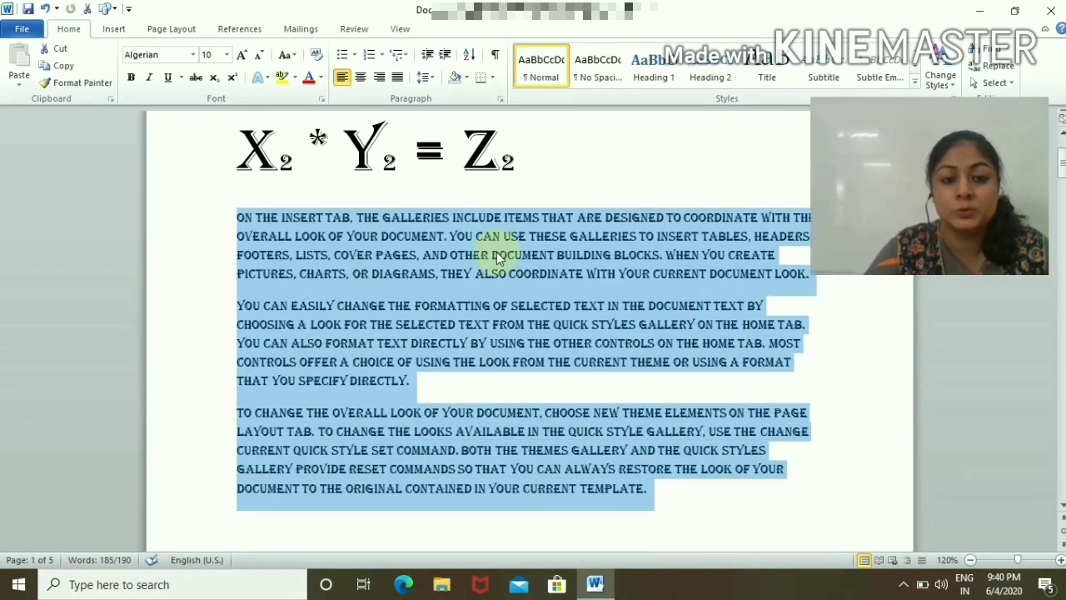
left_click(398, 76)
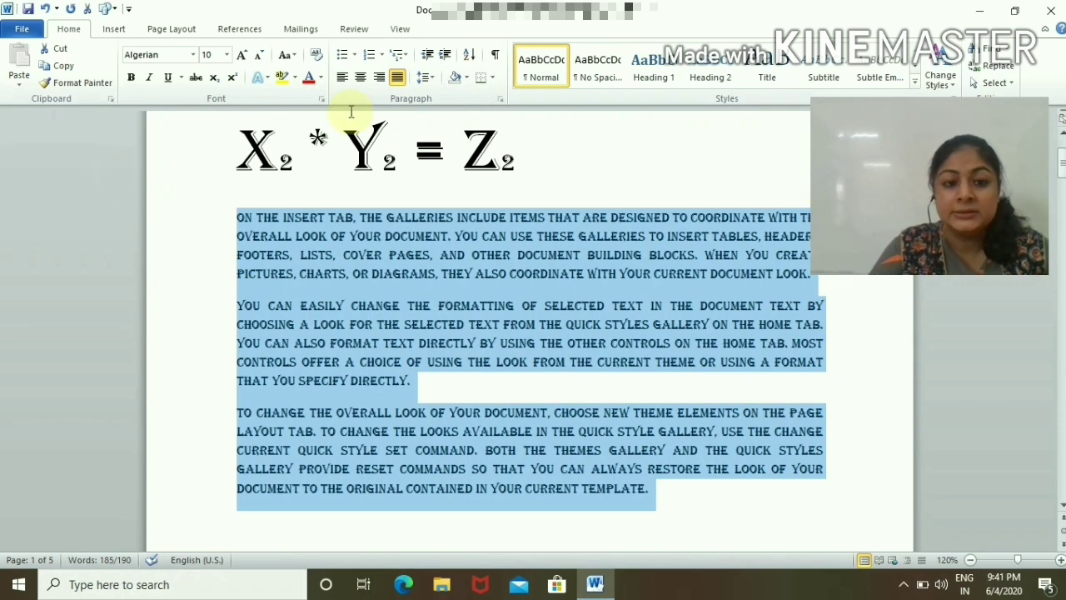
Step: Try right and left alignment on the three selected paragraphs, finishing with centre alignment
left_click(379, 77)
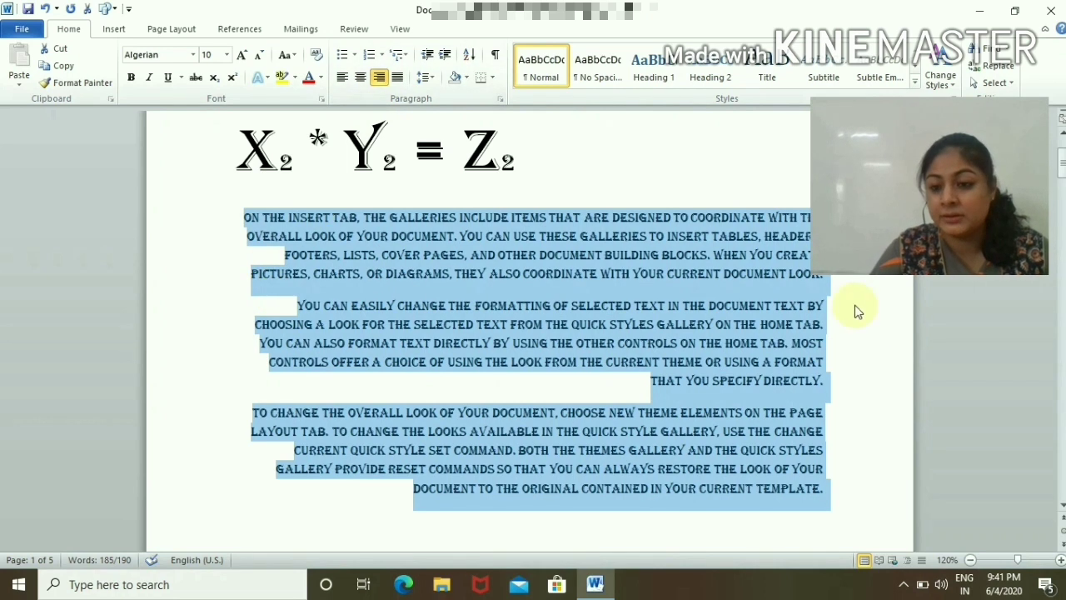
left_click(344, 76)
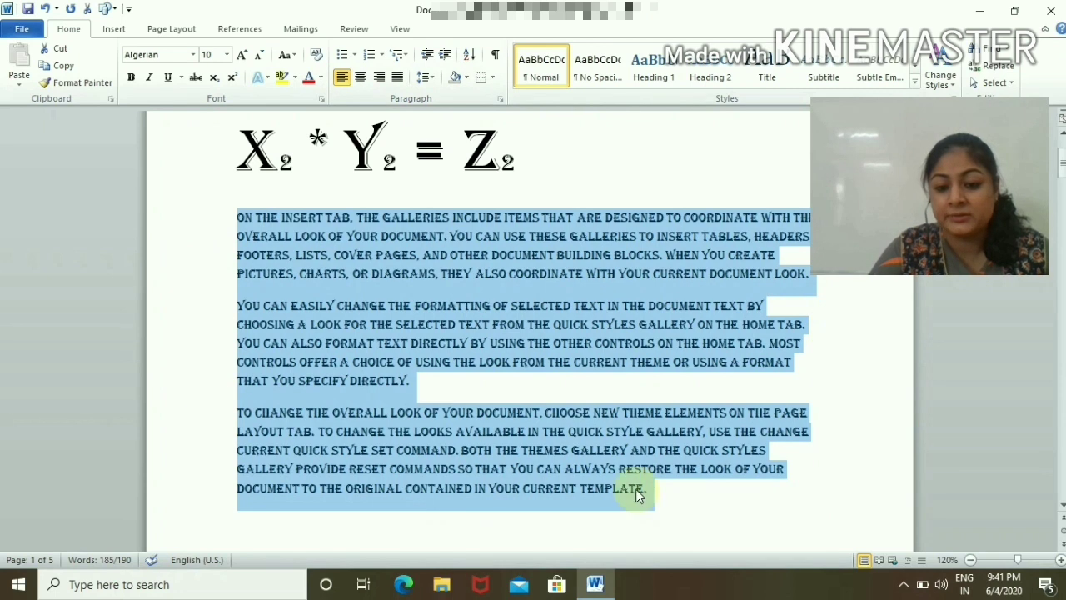
left_click(359, 78)
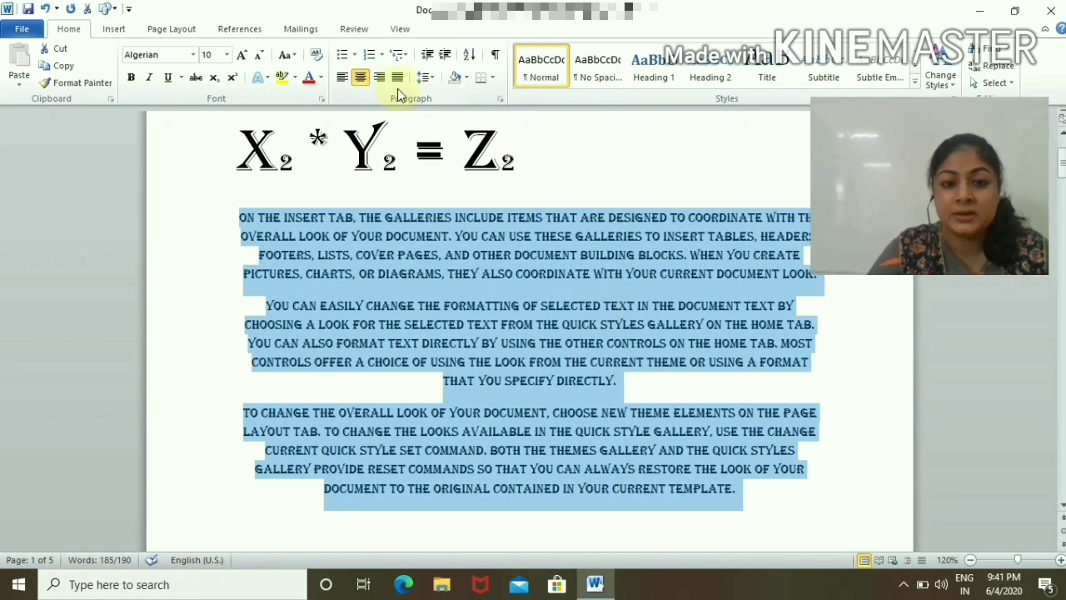
Step: Add space before each of the three selected paragraphs through the line spacing options
left_click(433, 77)
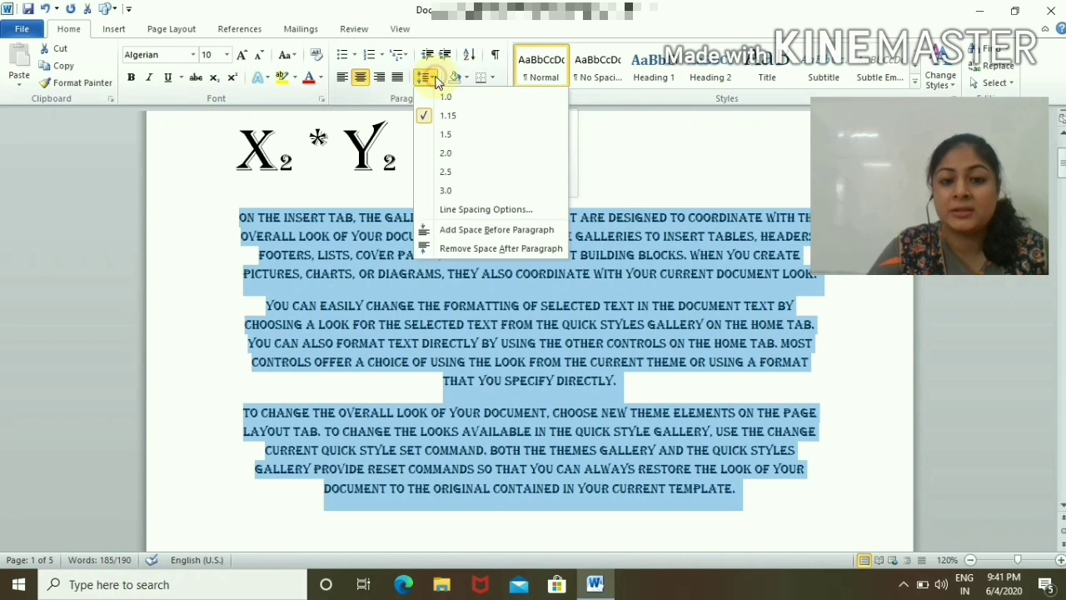
left_click(259, 231)
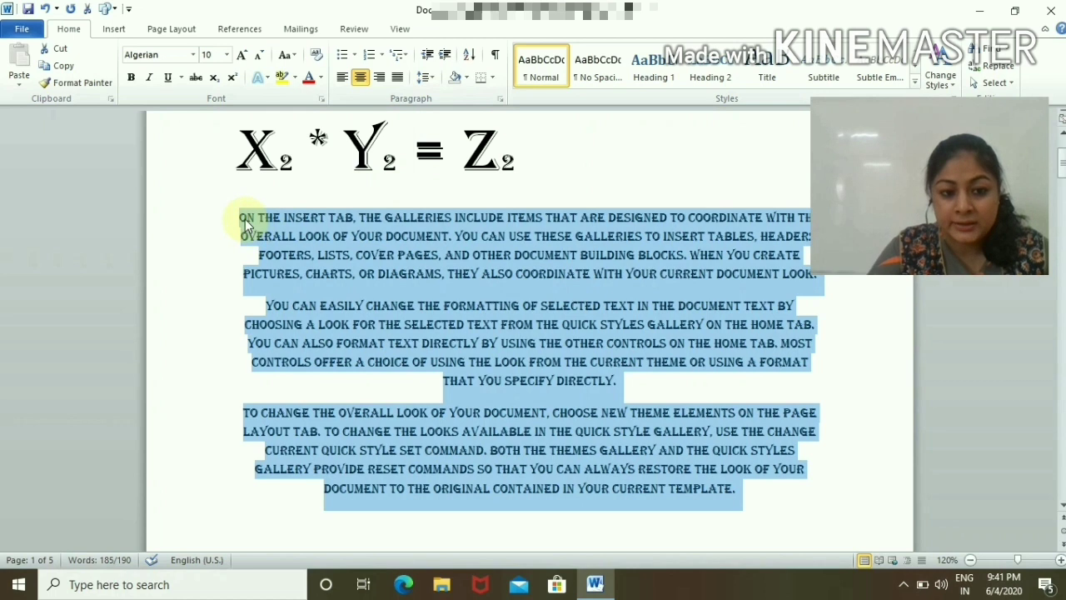
left_click(434, 78)
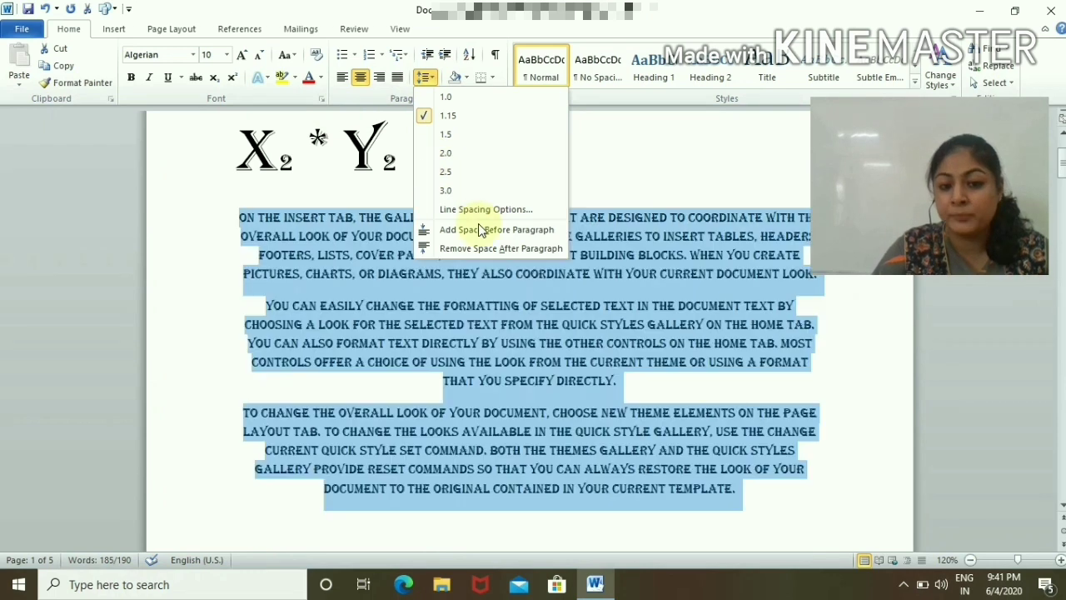
left_click(479, 230)
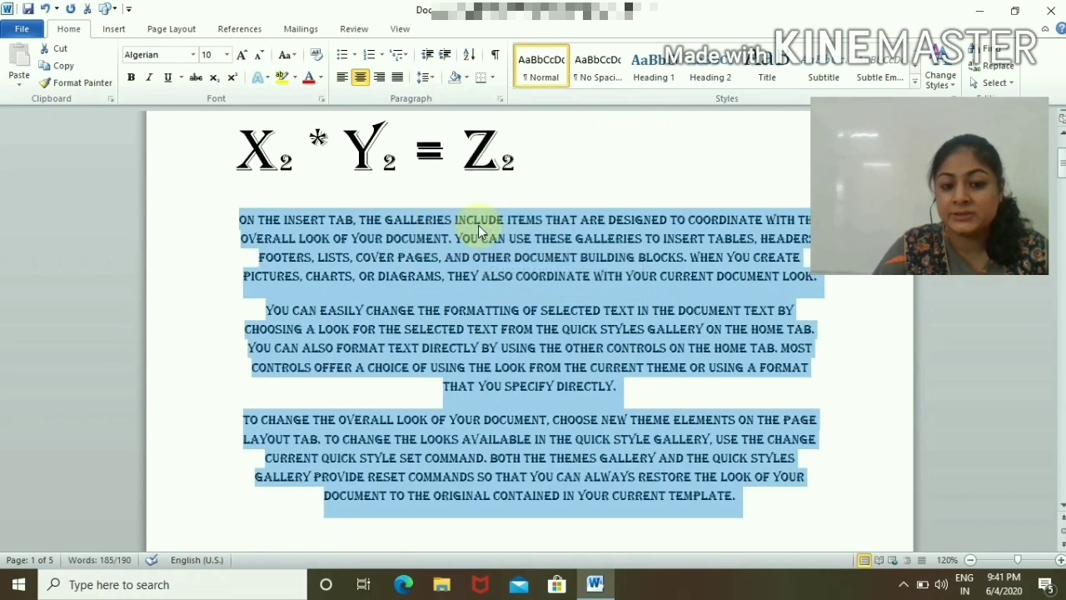
left_click(454, 263)
triple_click(258, 242)
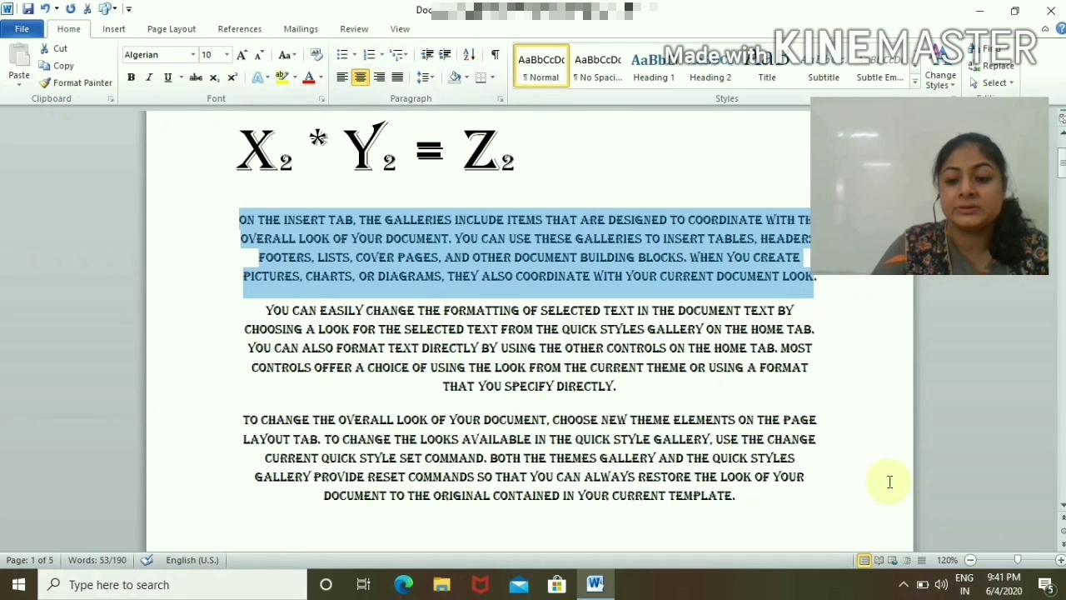
Step: Start a left-aligned list with solid round bullets on a new line below the last paragraph
left_click(783, 493)
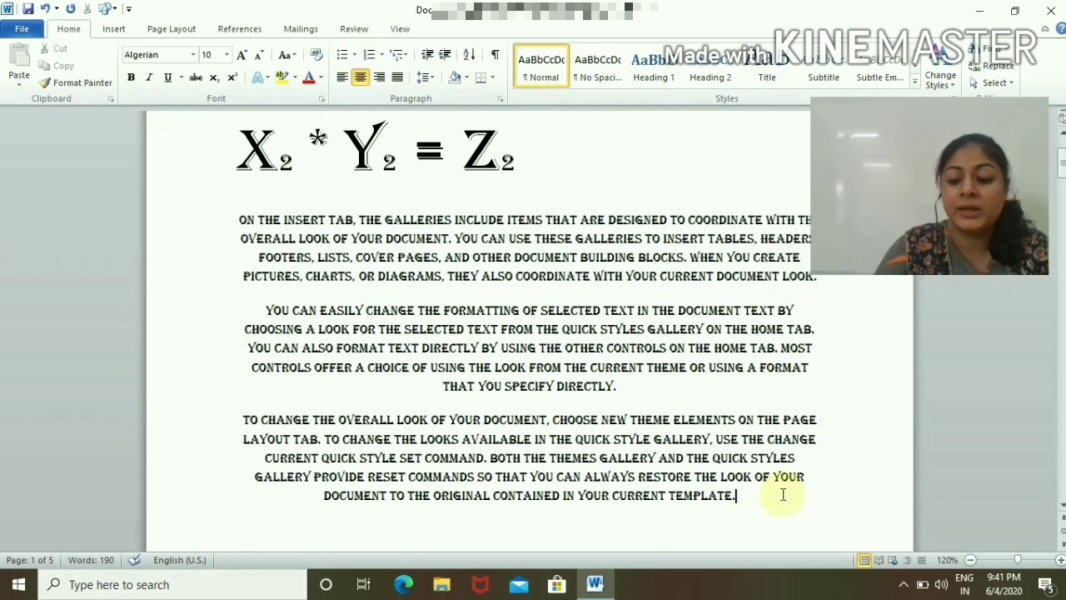
left_click(354, 54)
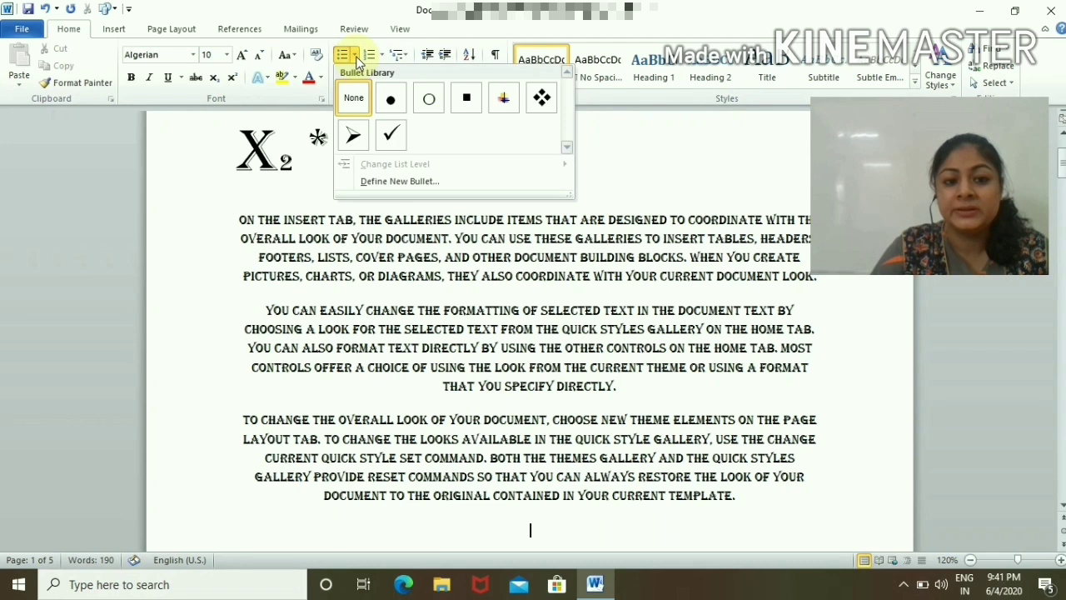
left_click(390, 99)
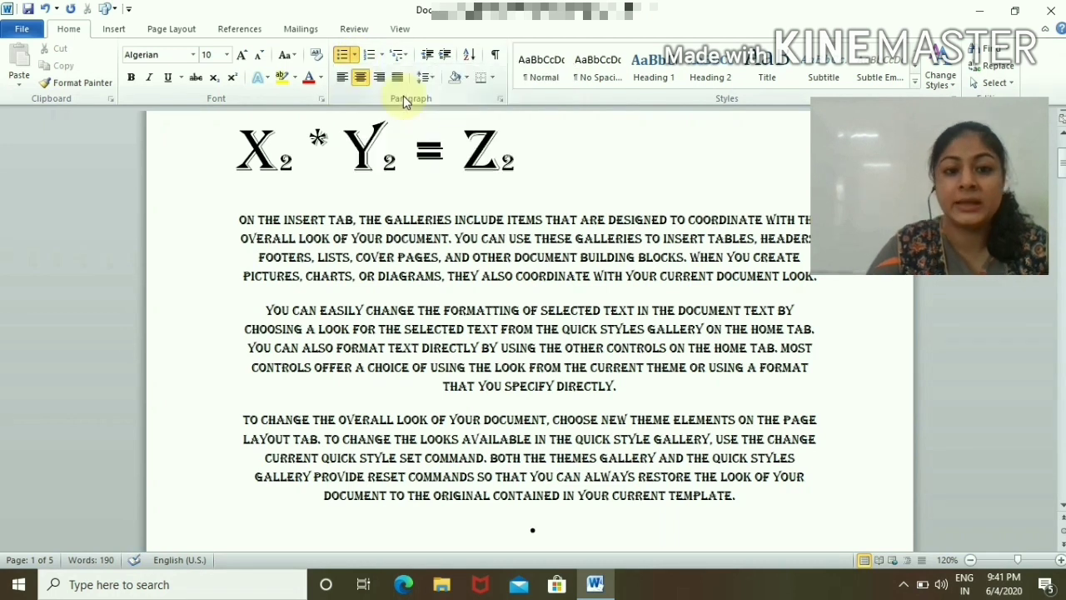
left_click(342, 77)
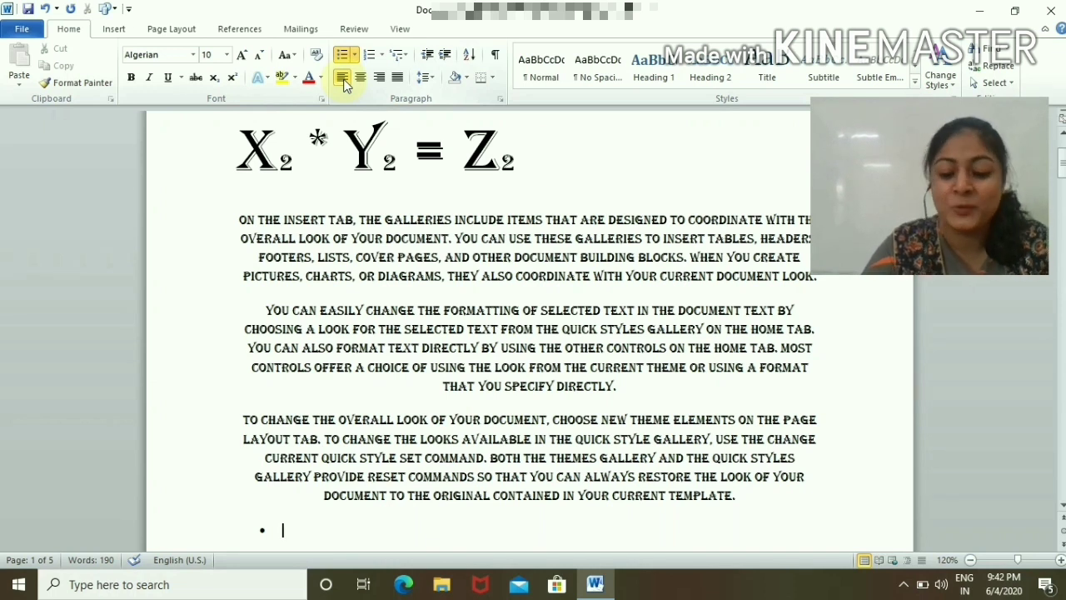
Step: Enter CHOCLATES, HONEY and COCACOLA as three separate items in the bulleted list
type("CHOCLATES")
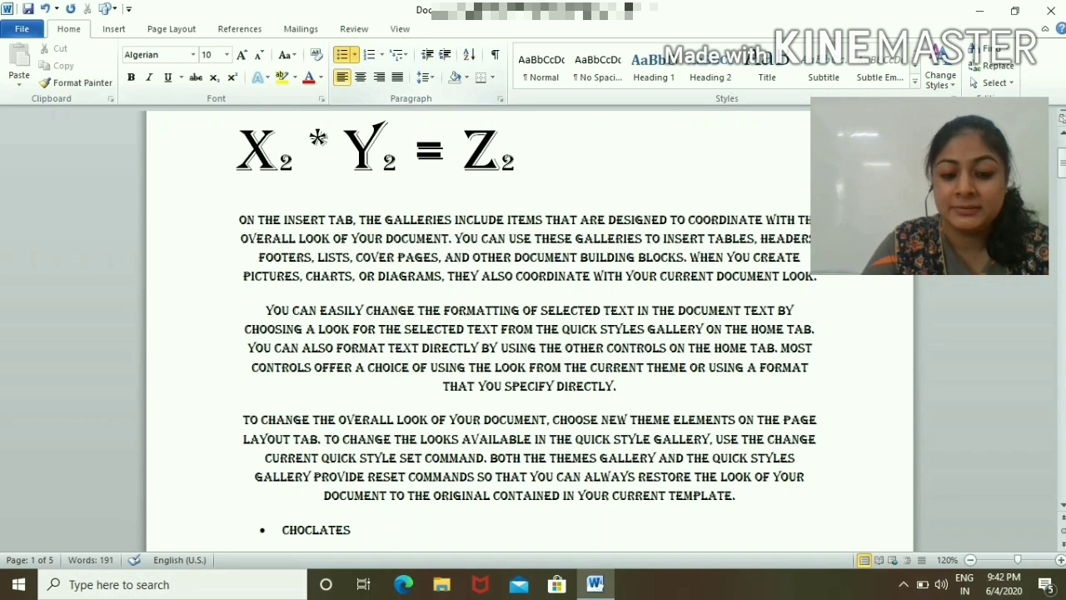
key("Return")
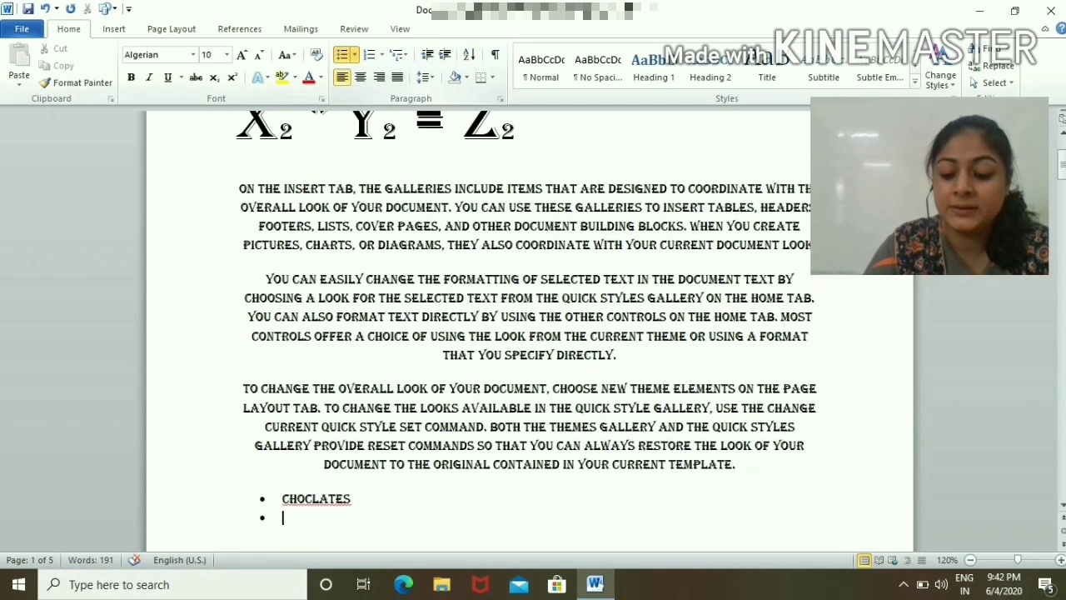
type("HONEY ")
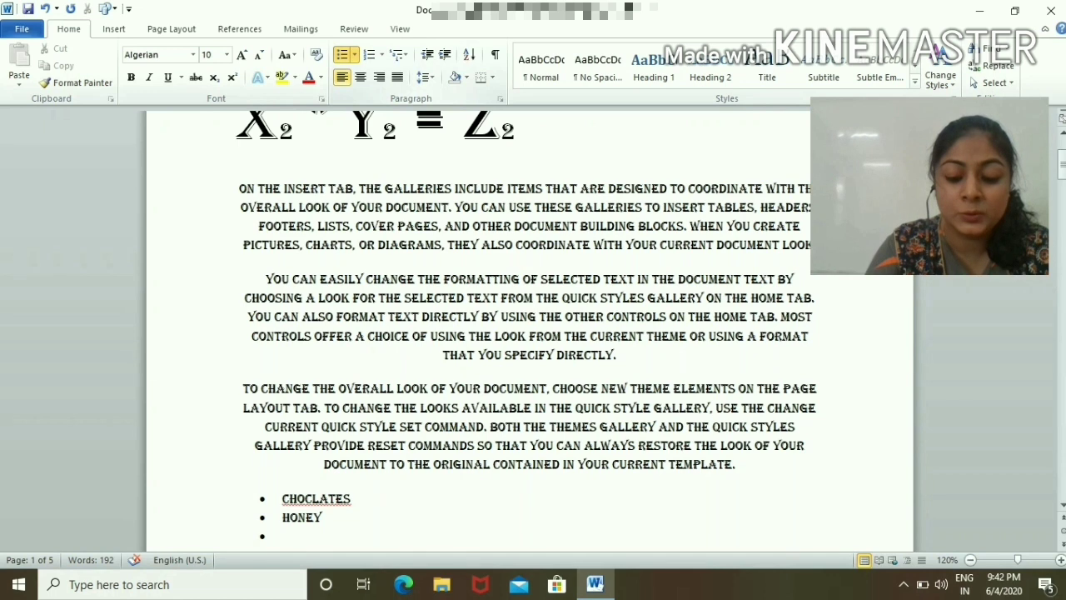
type("COCACOLA")
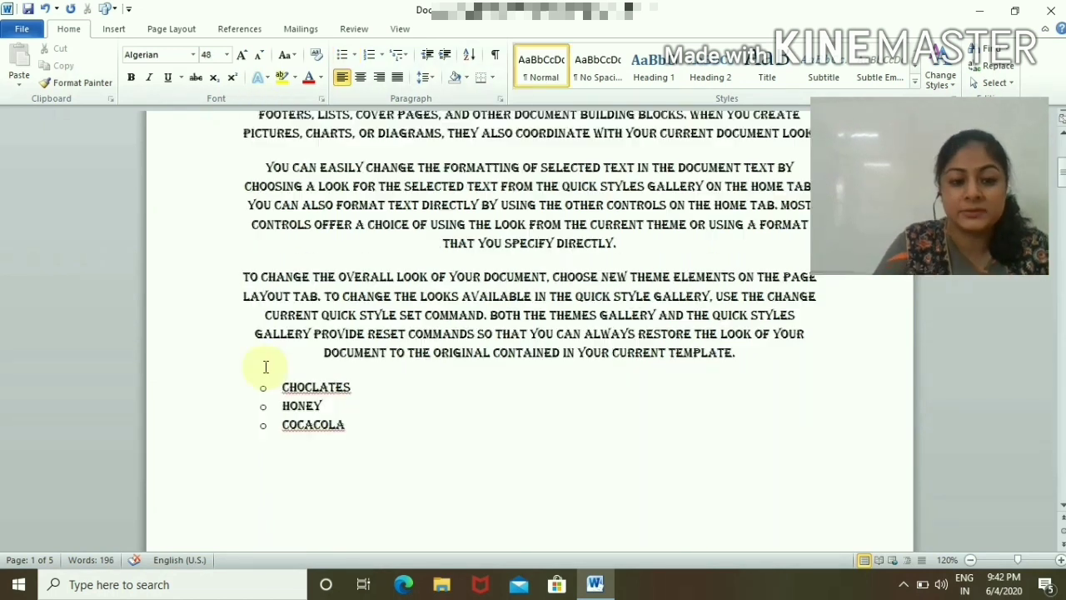
Step: Select the three list items, preview other bullet and number styles, and apply the 1), a), i) multilevel list format
left_click_drag(261, 388, 346, 438)
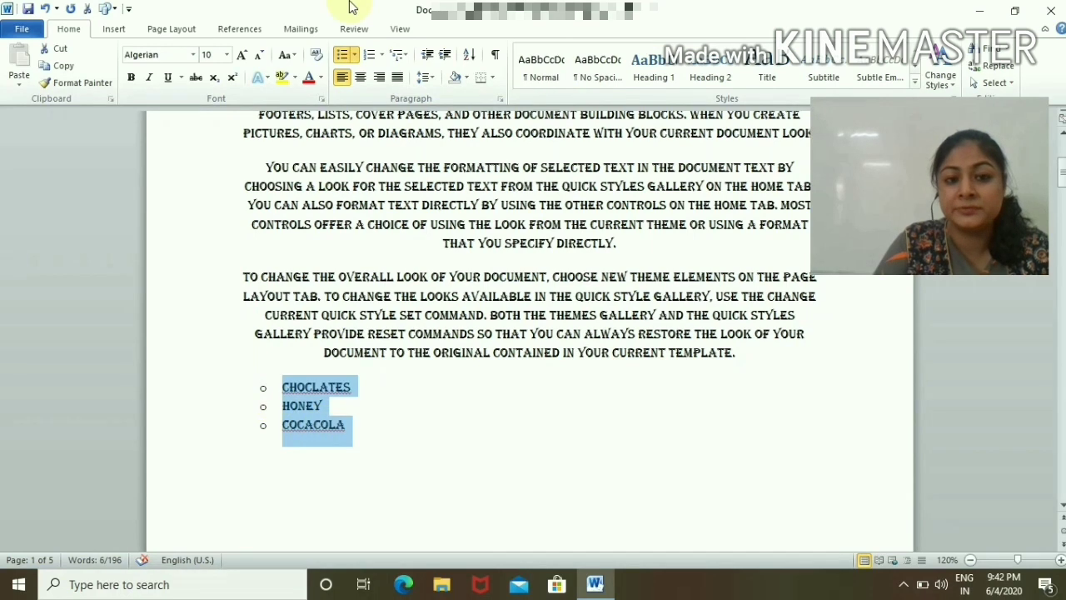
left_click(355, 54)
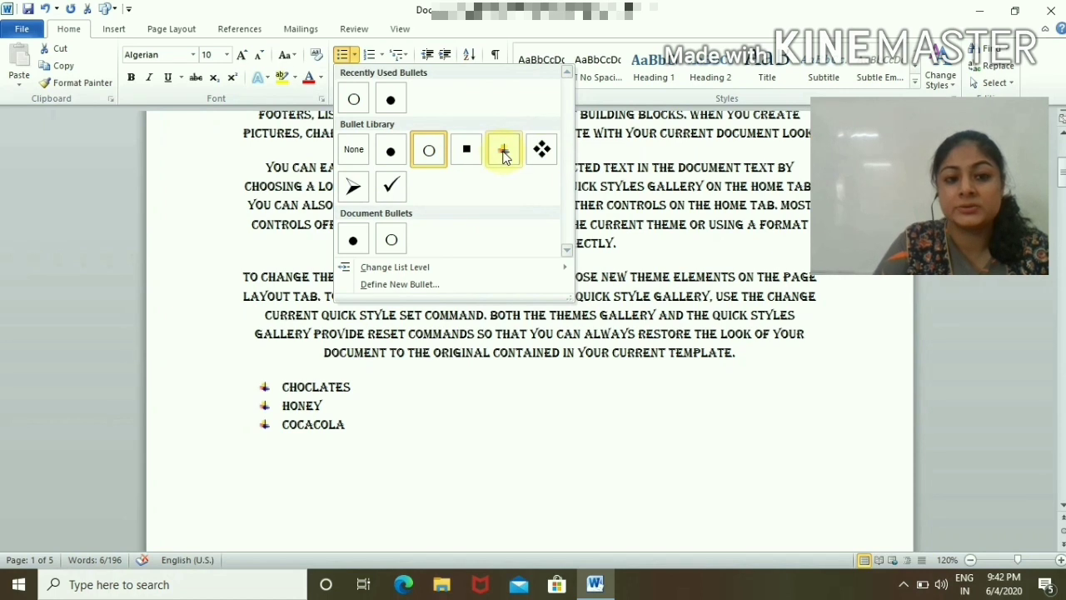
left_click(382, 55)
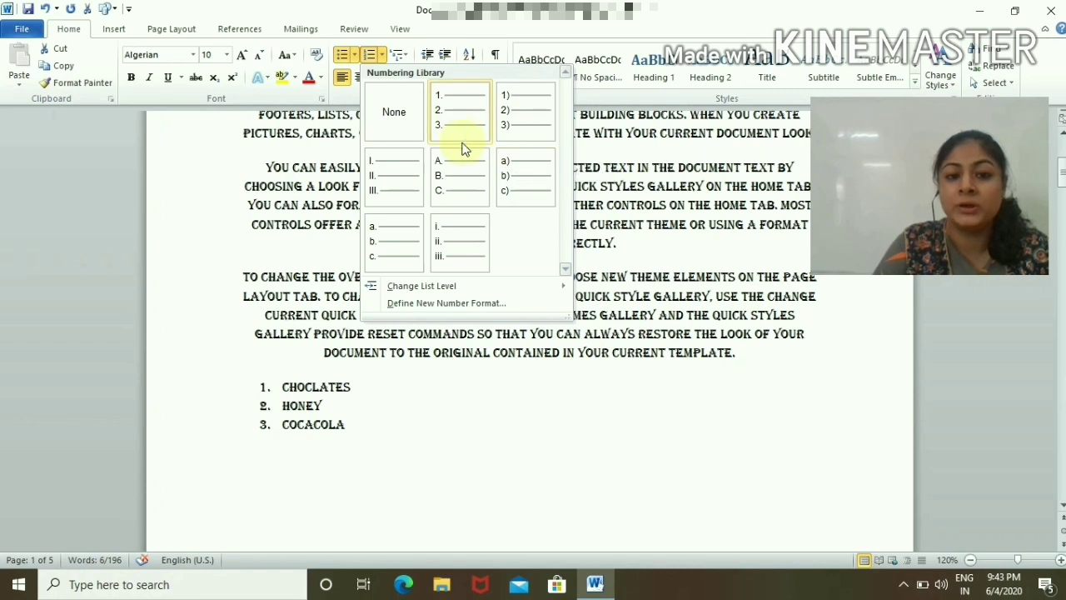
left_click(404, 55)
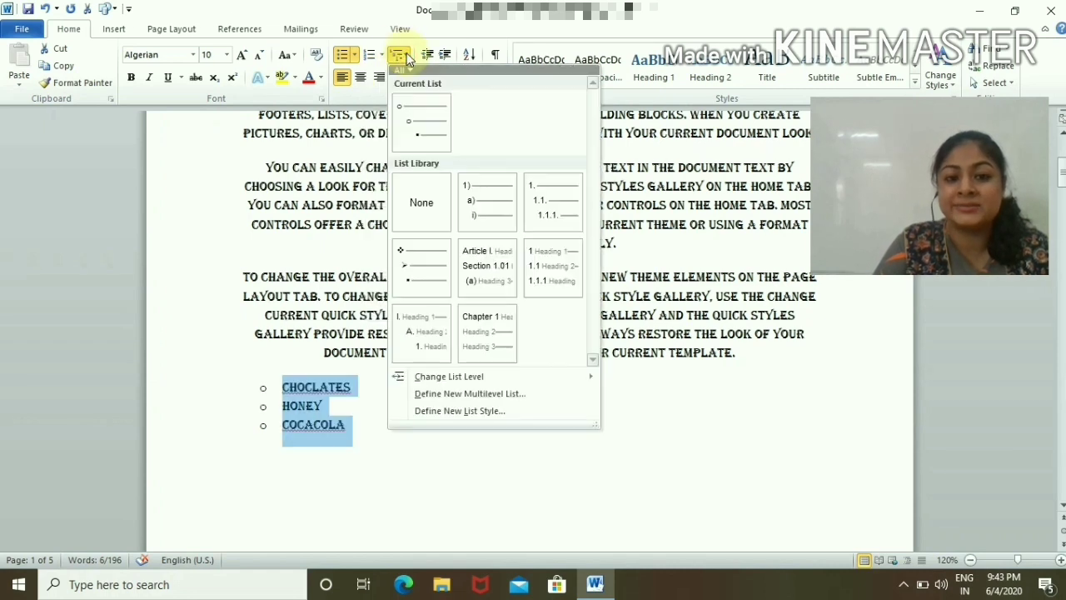
left_click(424, 92)
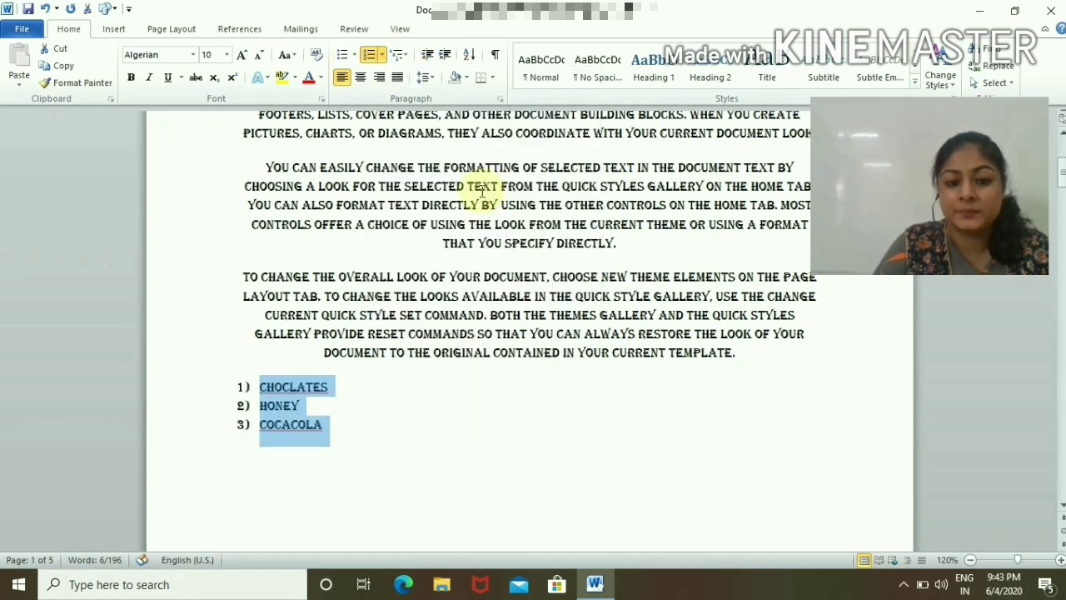
Step: Insert a line below CHOCLATES and turn it into an indented sub-item using the 1), a), i) multilevel list
left_click(346, 387)
key("Return")
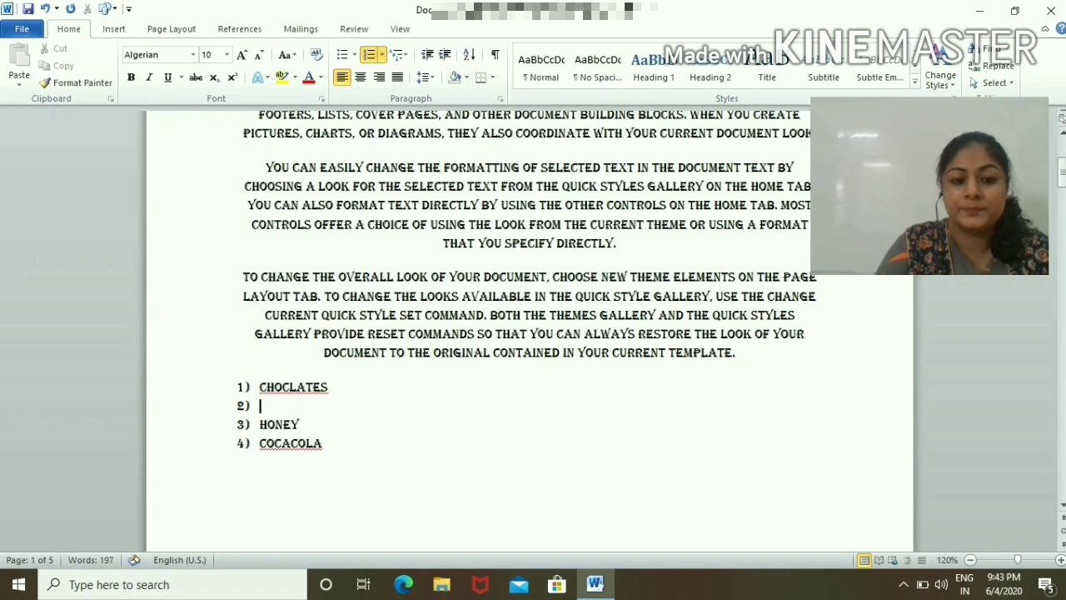
key("BackSpace")
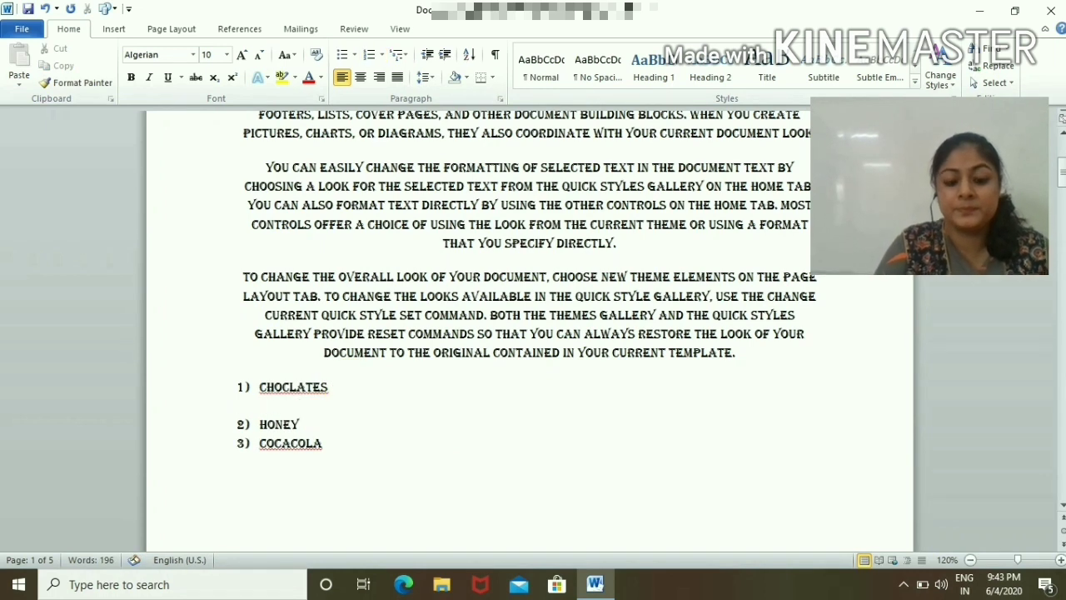
left_click(399, 54)
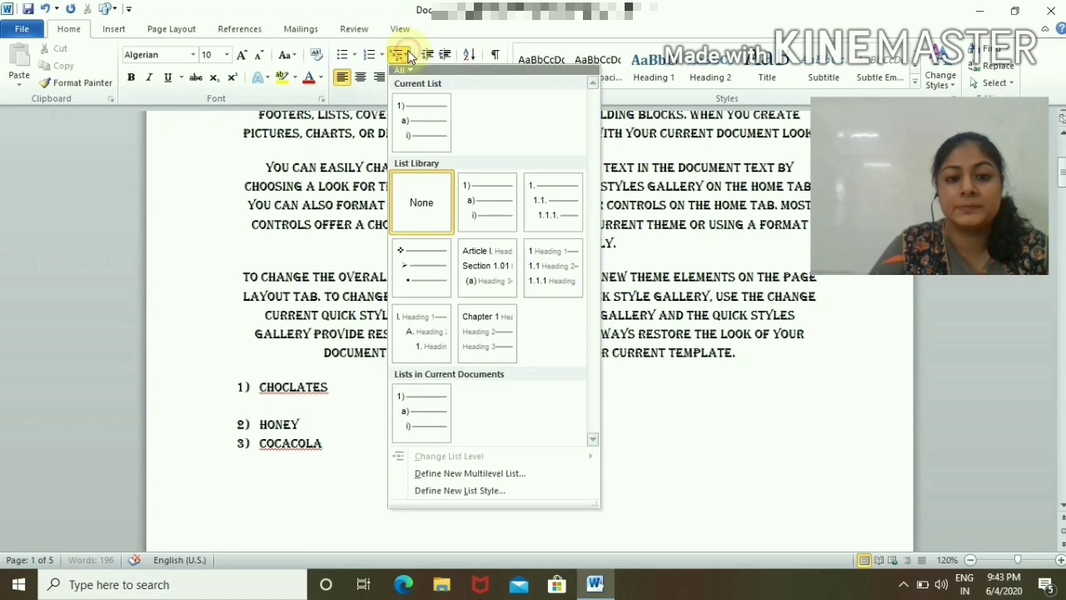
mouse_move(498, 231)
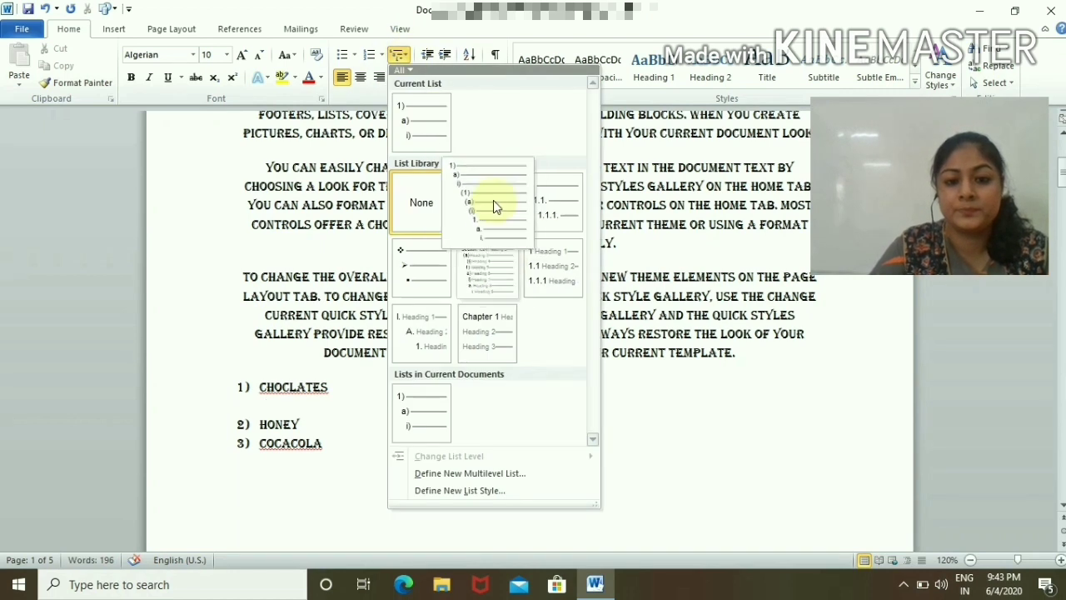
left_click(492, 204)
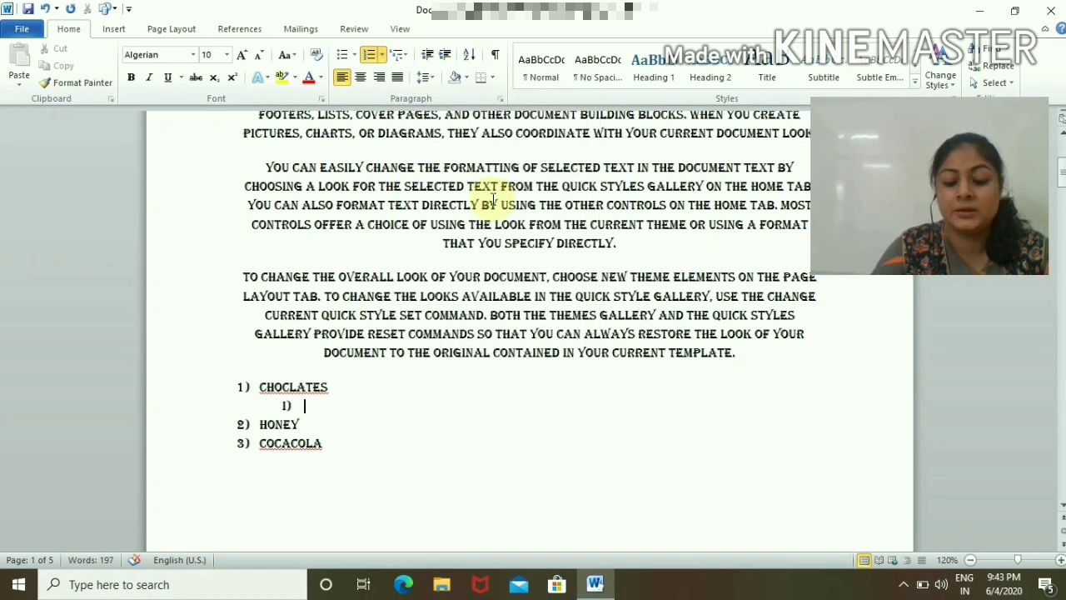
Step: Enter HELLO and YOU as sub-items under CHOCLATES, followed by an empty third sub-item
type("HELL")
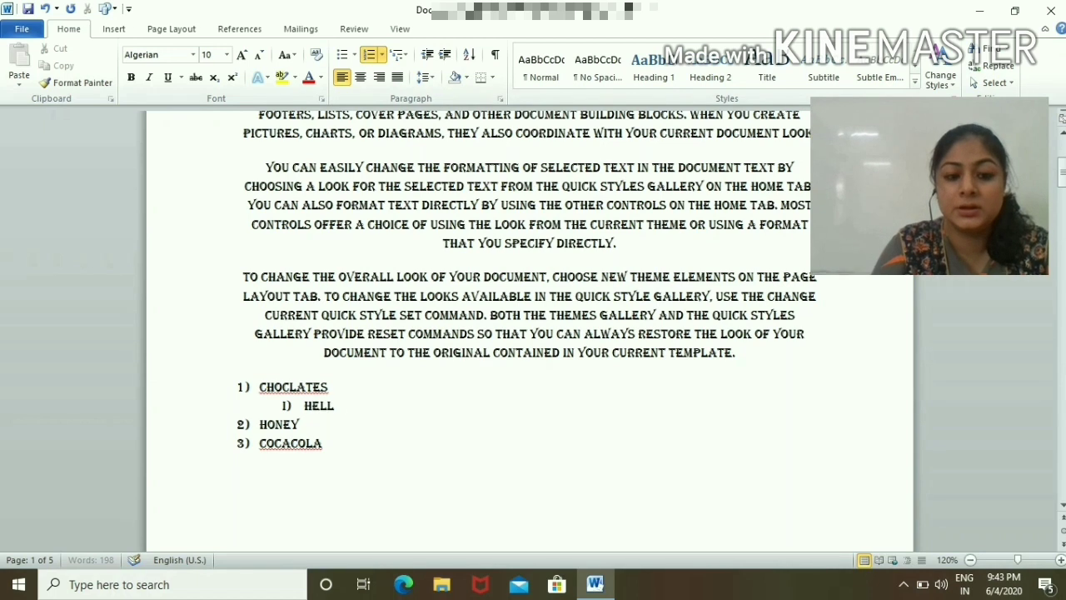
type("O")
key("Return")
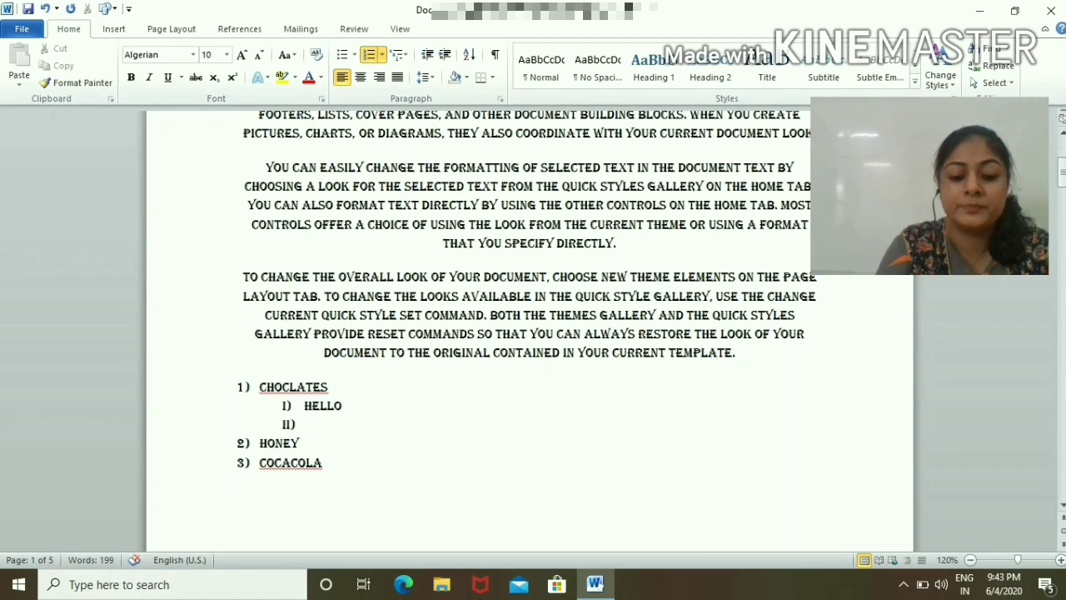
type("YOU")
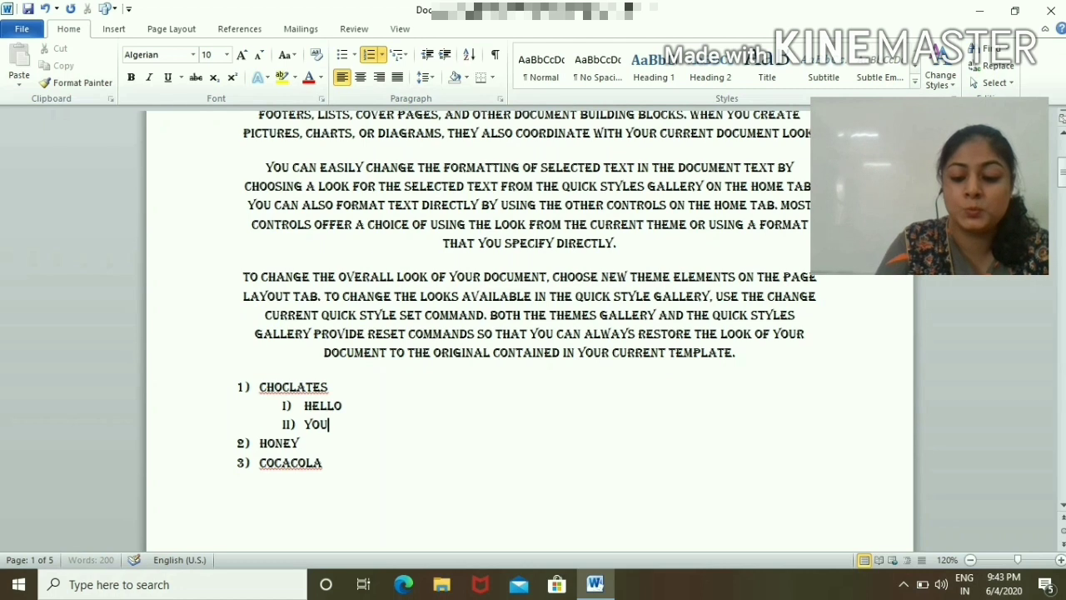
key("Return")
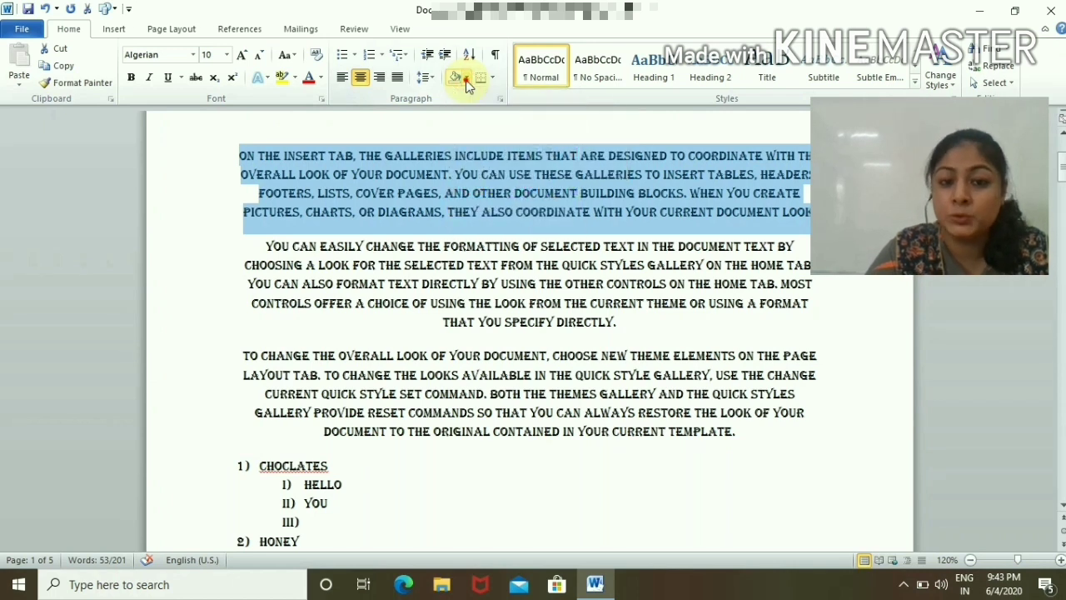
Step: Shade the selected first paragraph with a muted blue-purple from the standard colour palette
left_click(466, 80)
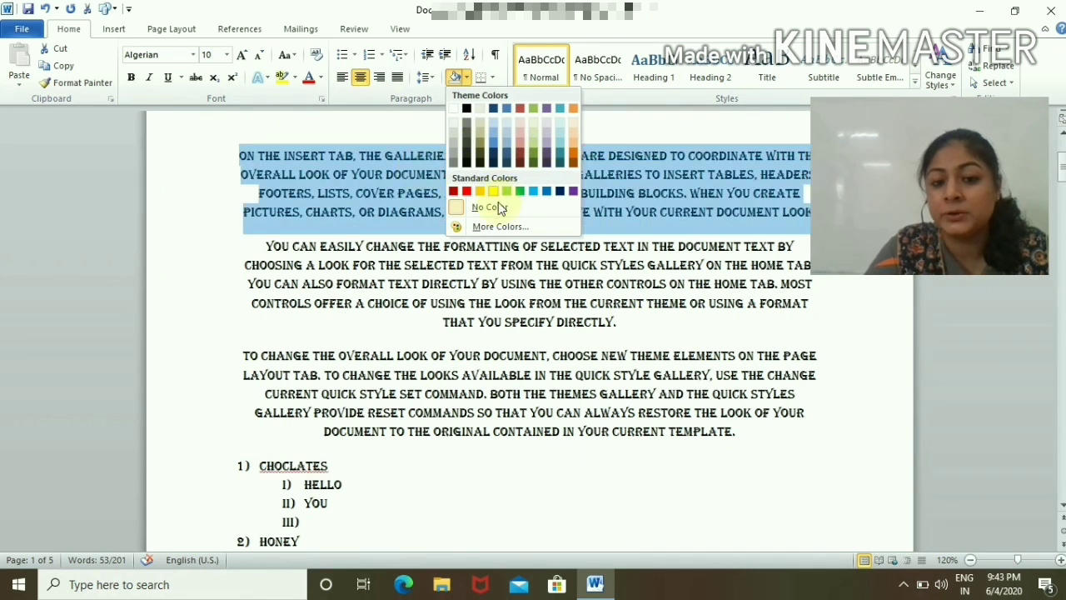
left_click(498, 226)
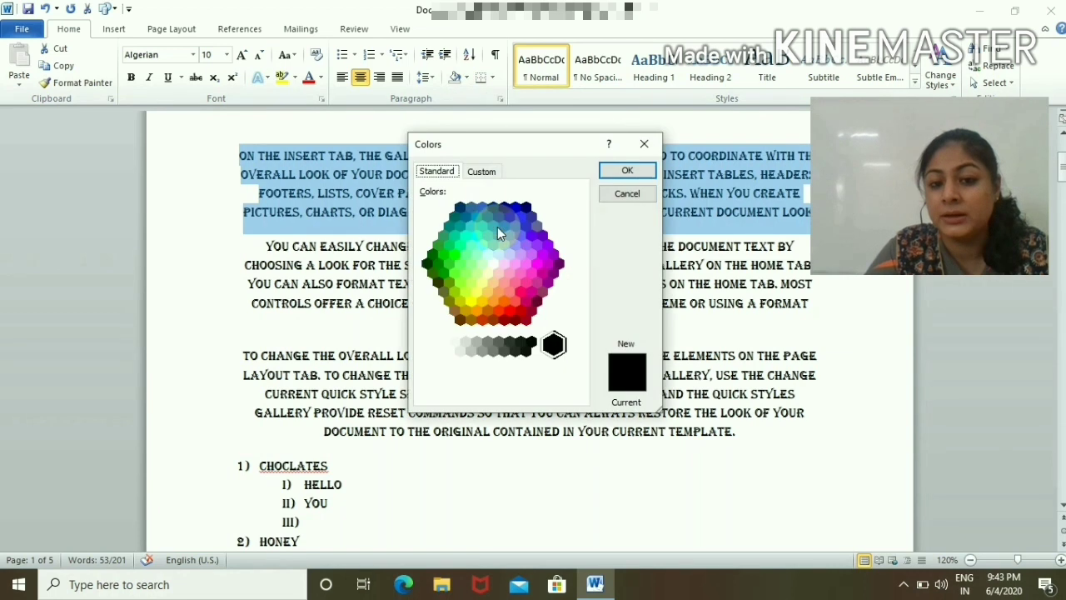
left_click(536, 233)
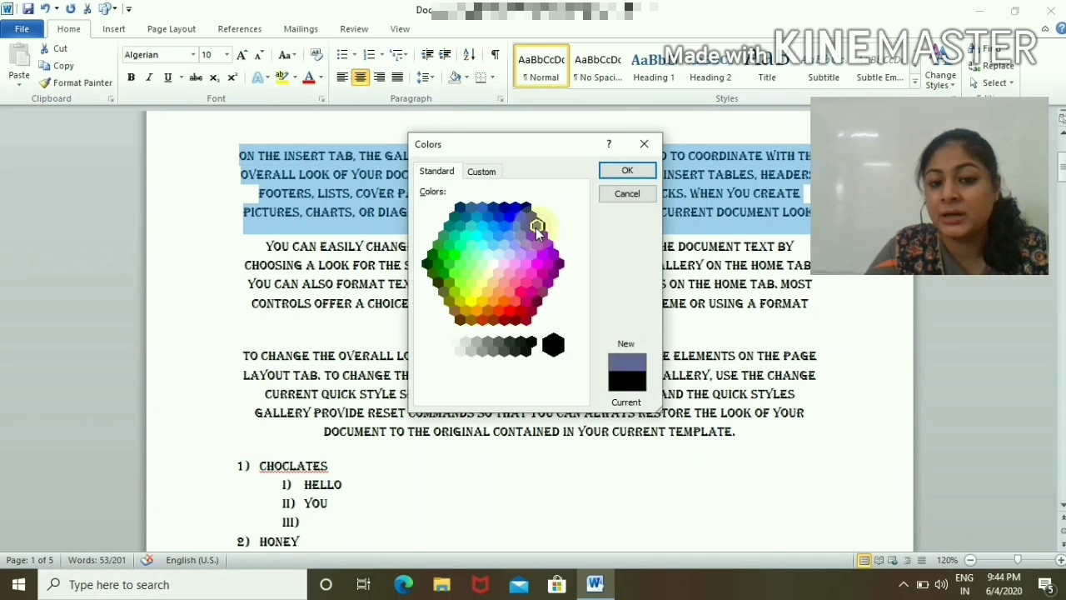
left_click(638, 171)
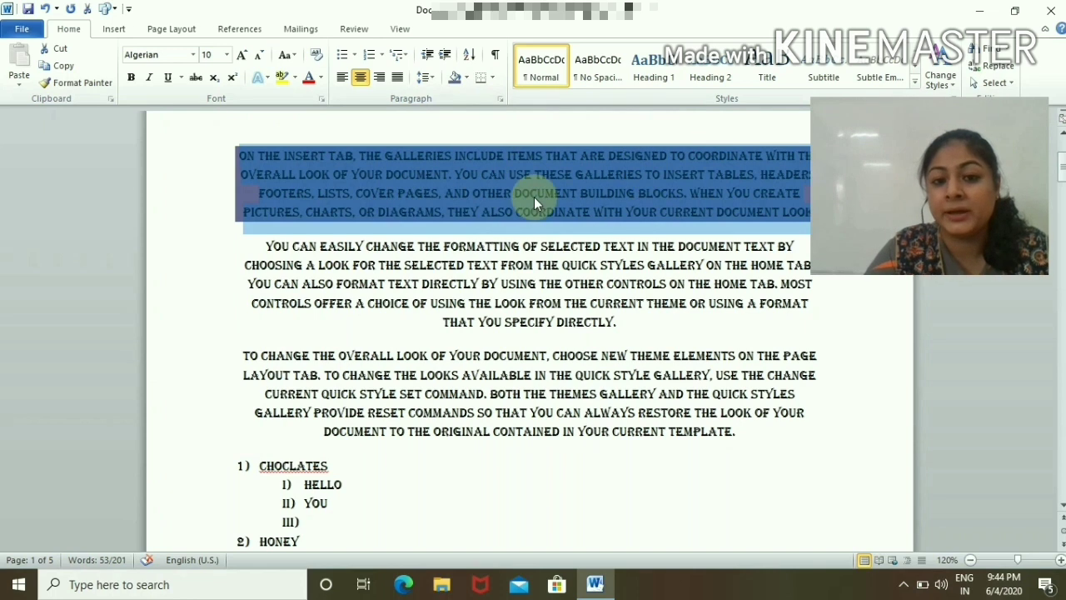
Step: Put outside borders around the selected first paragraph and change its shading to white
left_click(493, 79)
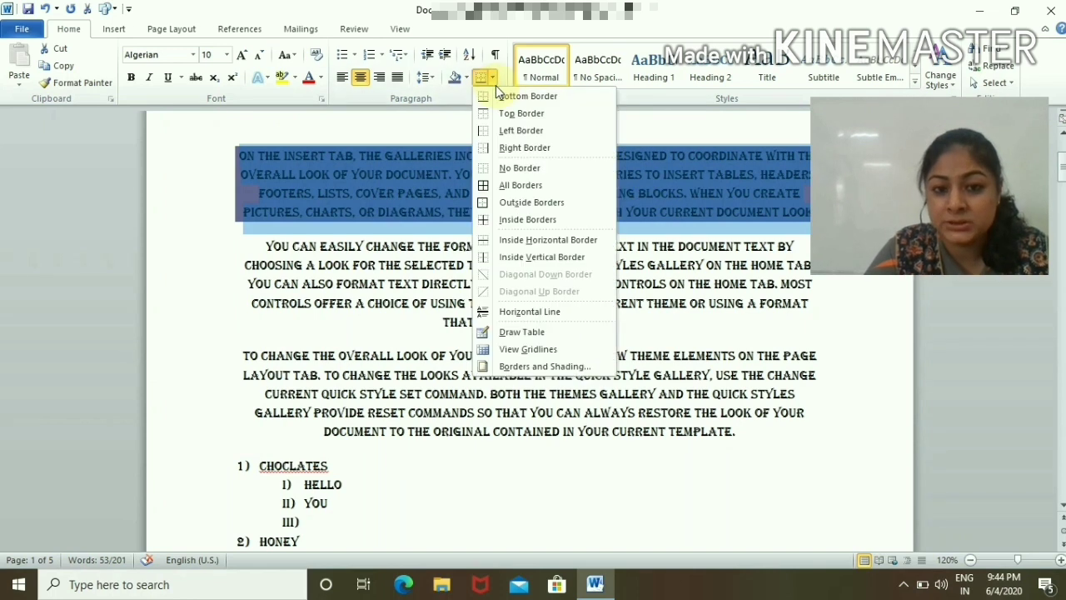
left_click(522, 202)
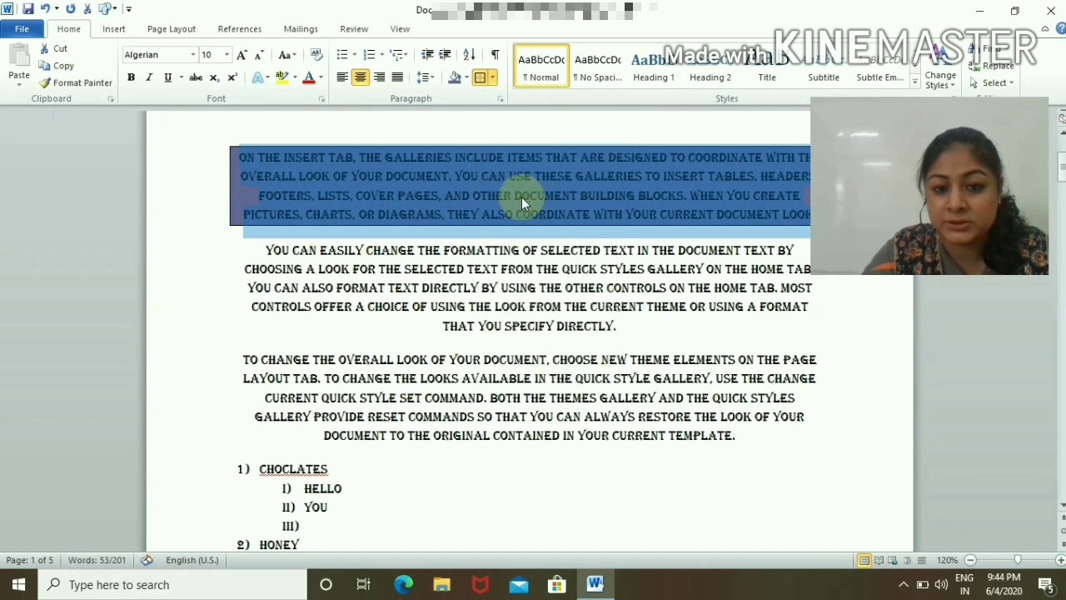
left_click(466, 77)
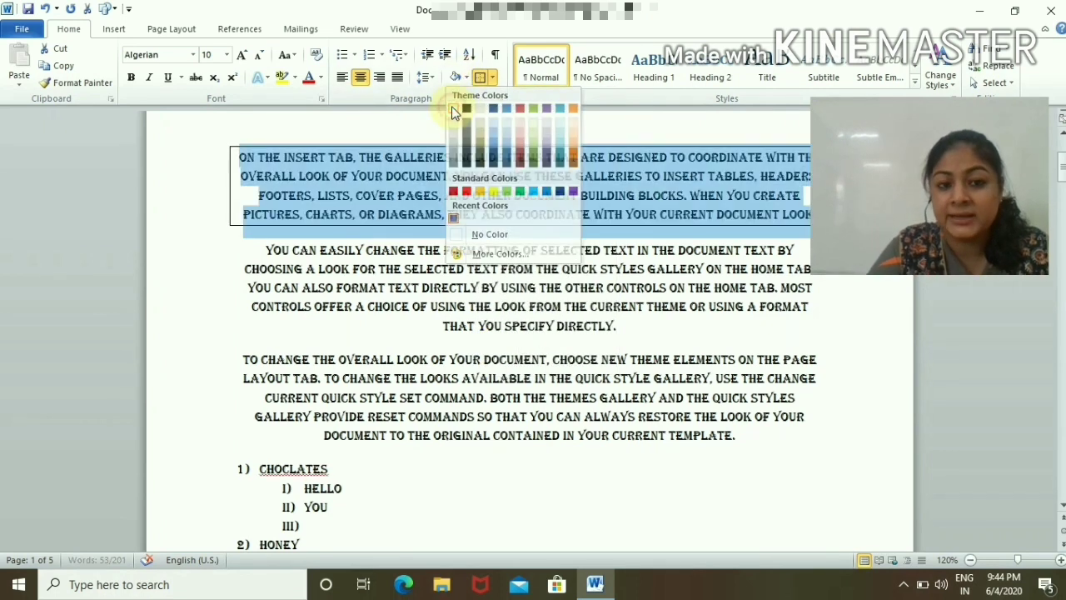
left_click(454, 110)
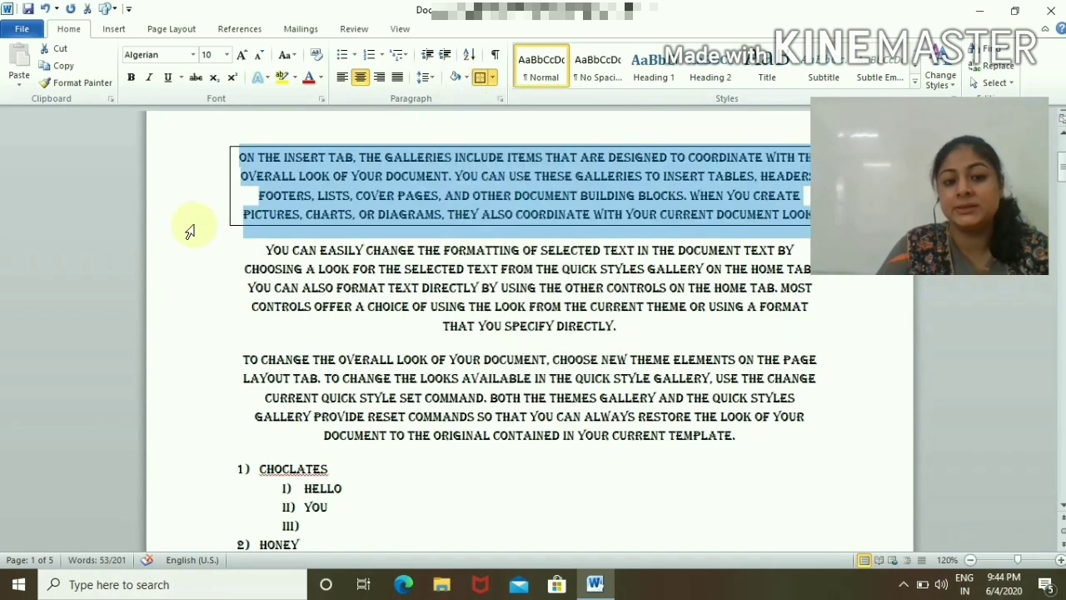
Step: Try outside borders around the two paragraphs and list below the bordered first paragraph
left_click(249, 129)
scroll(248, 123, "up", 2)
double_click(247, 125)
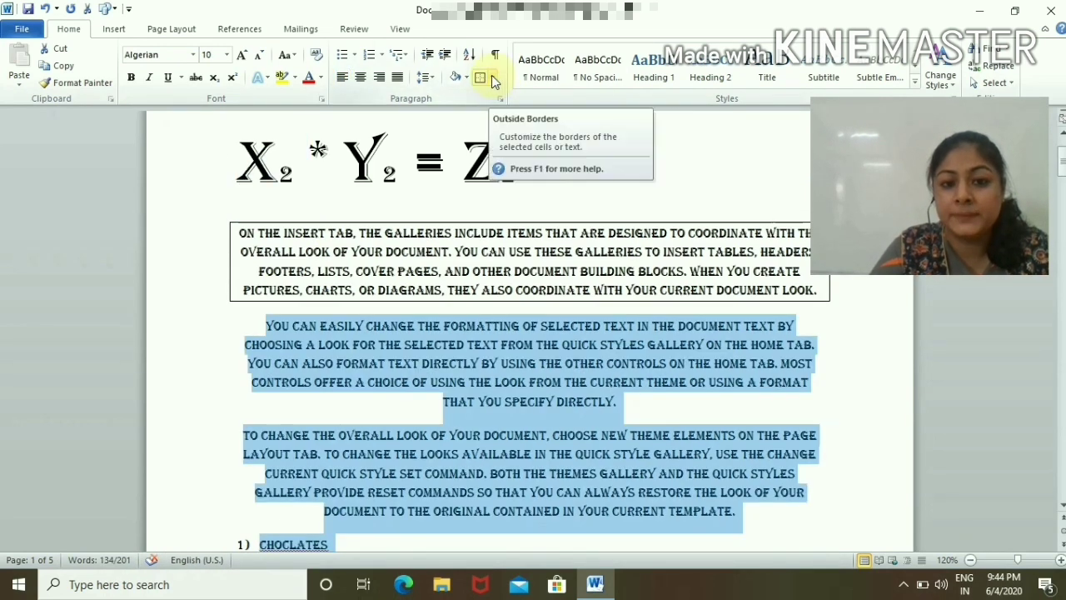
left_click(493, 77)
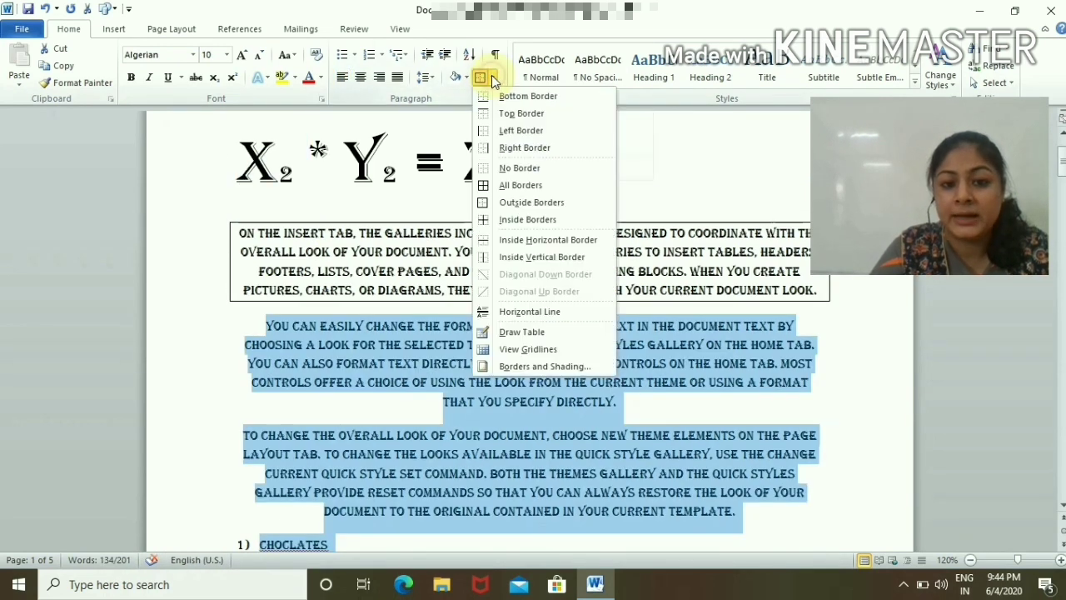
left_click(509, 205)
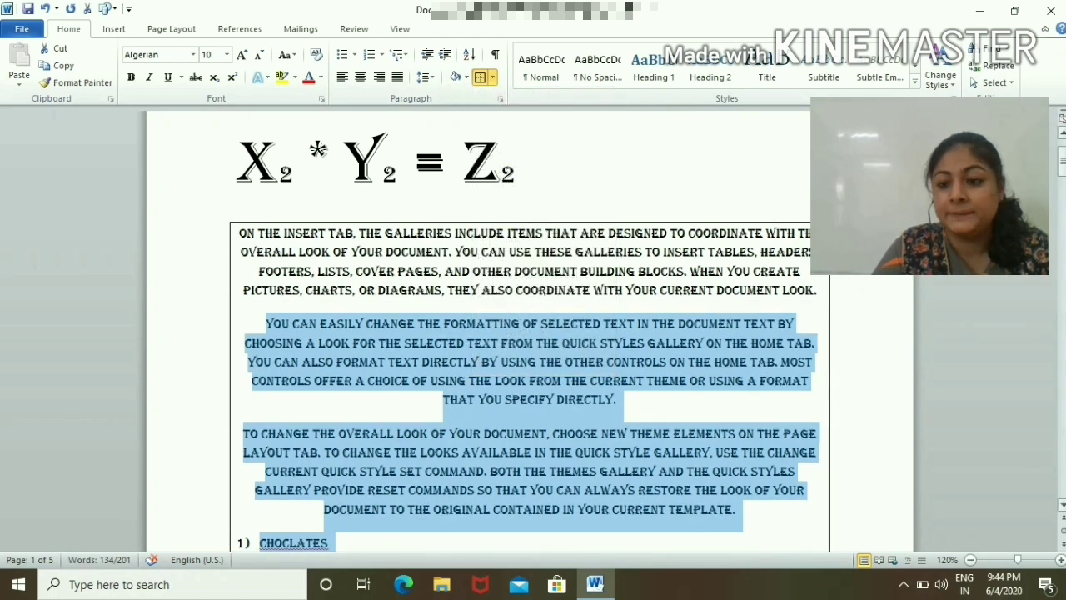
Step: Insert two blank lines between the last body paragraph and the CHOCLATES list
left_click_drag(1064, 167, 1063, 182)
left_click(755, 236)
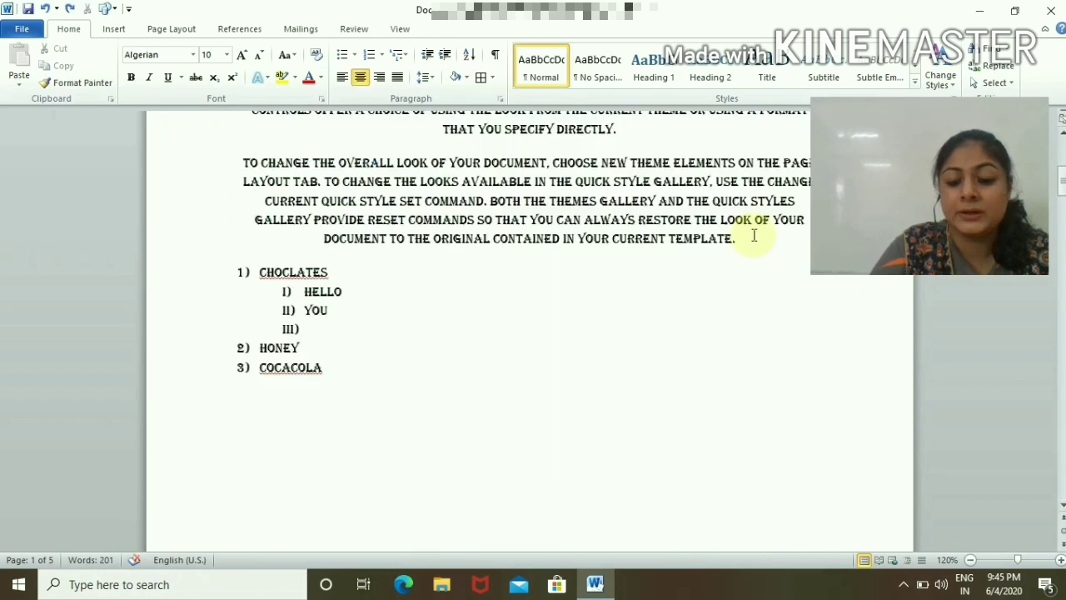
key("Return")
key("Return")
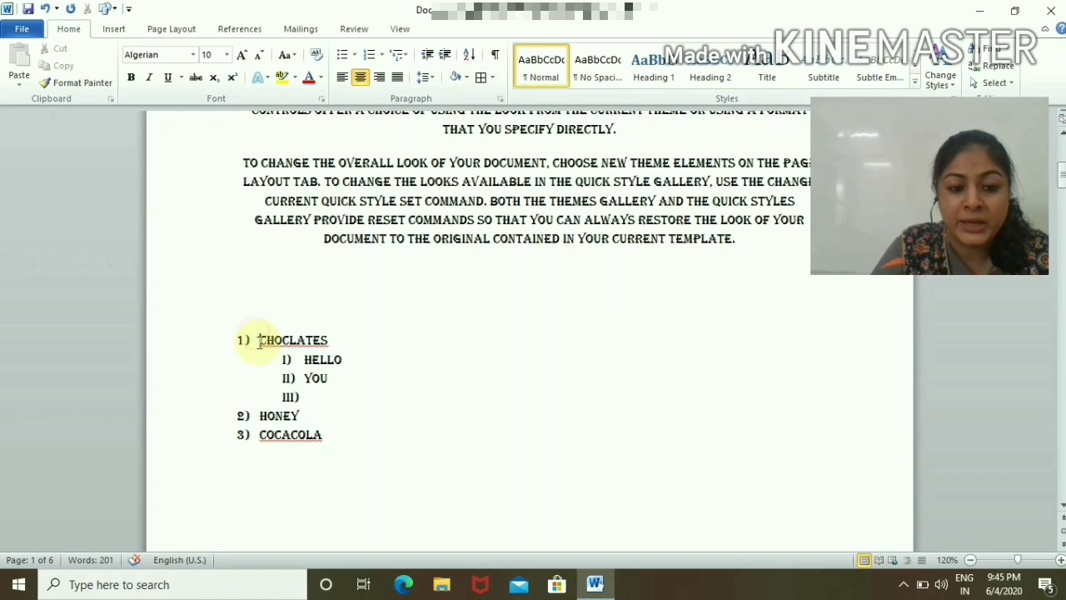
Step: Sort the whole CHOCLATES list by paragraphs as text in ascending order, with no header row
left_click_drag(260, 343, 333, 436)
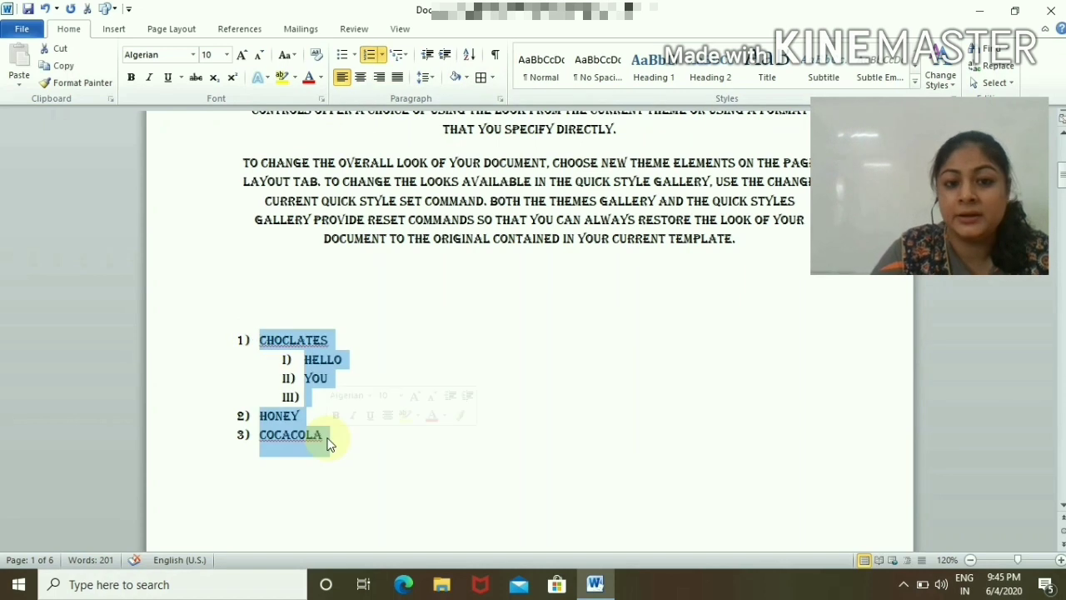
left_click(472, 57)
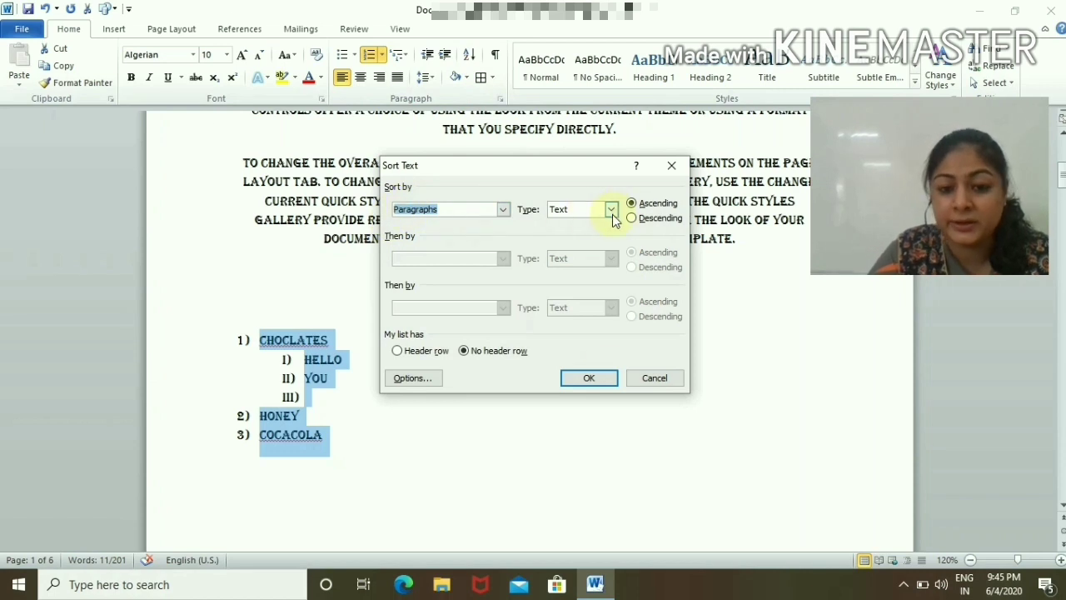
left_click(589, 379)
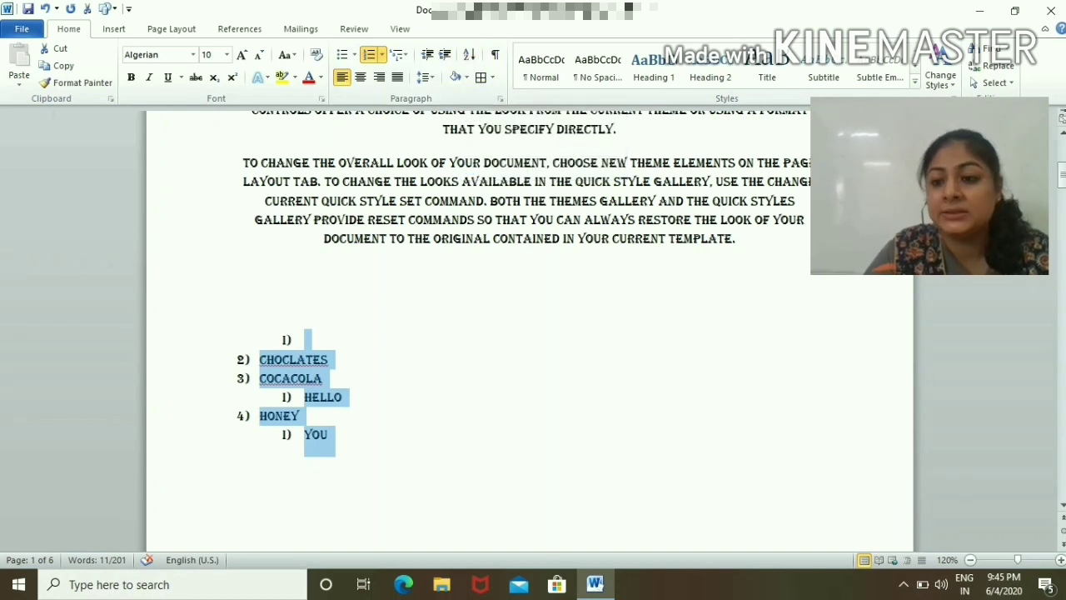
Step: Apply the Heading 3 style to the two body paragraphs below the bordered paragraph
scroll(533, 333, "up", 7)
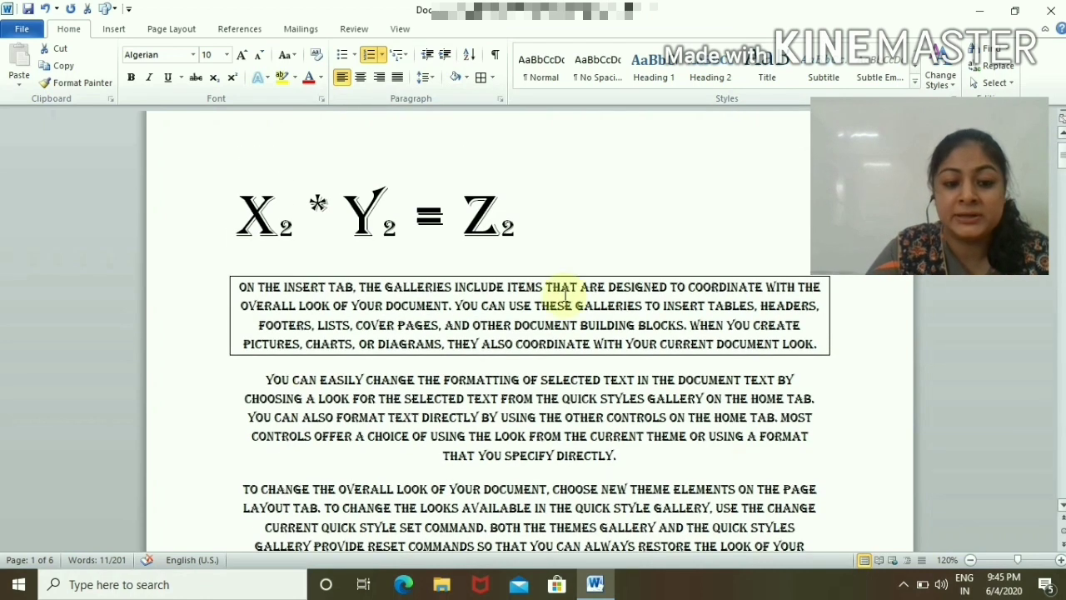
left_click_drag(267, 380, 781, 495)
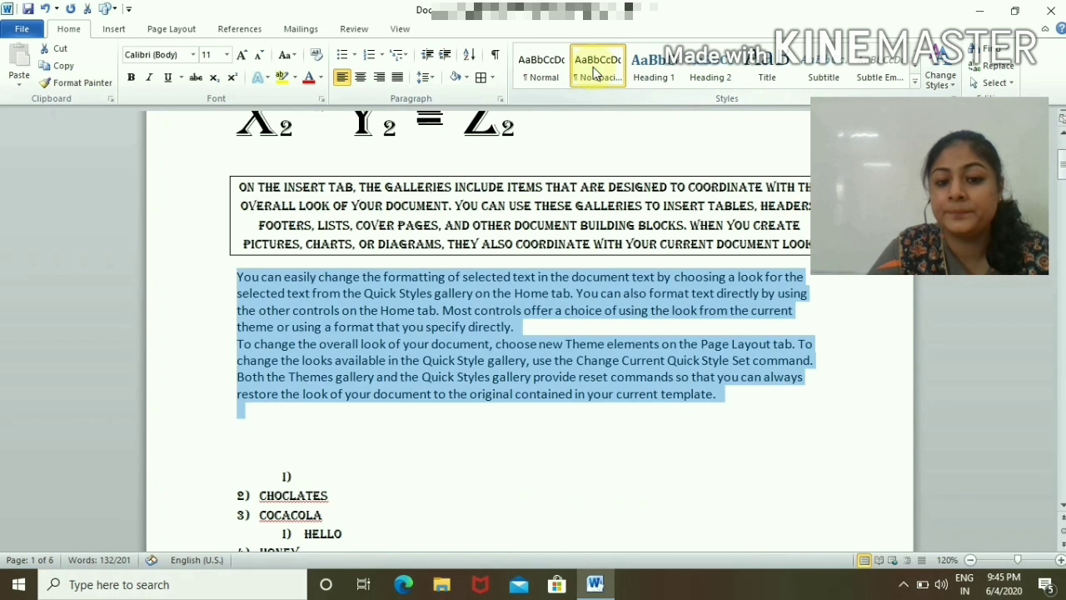
left_click(711, 68)
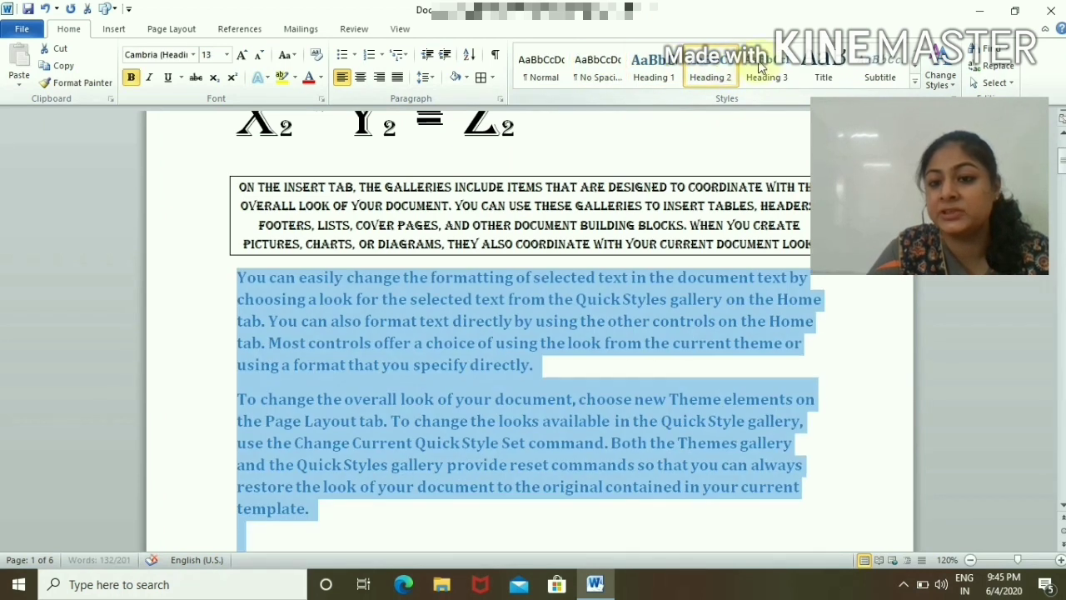
left_click(779, 70)
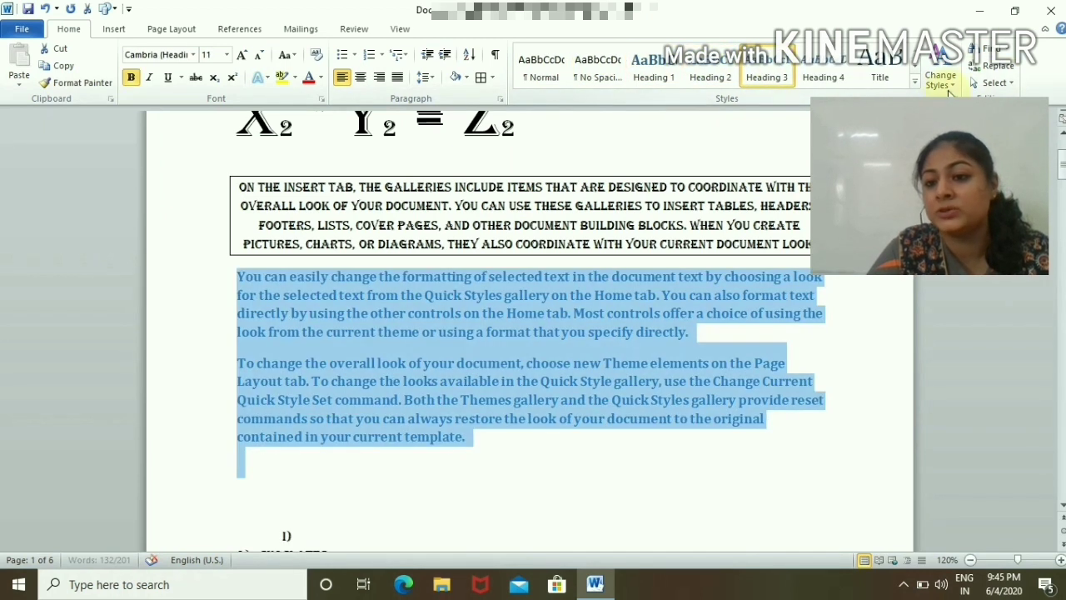
Step: Change the document's style colours to the built-in theme colour set with bright green, then deselect the text
mouse_move(966, 122)
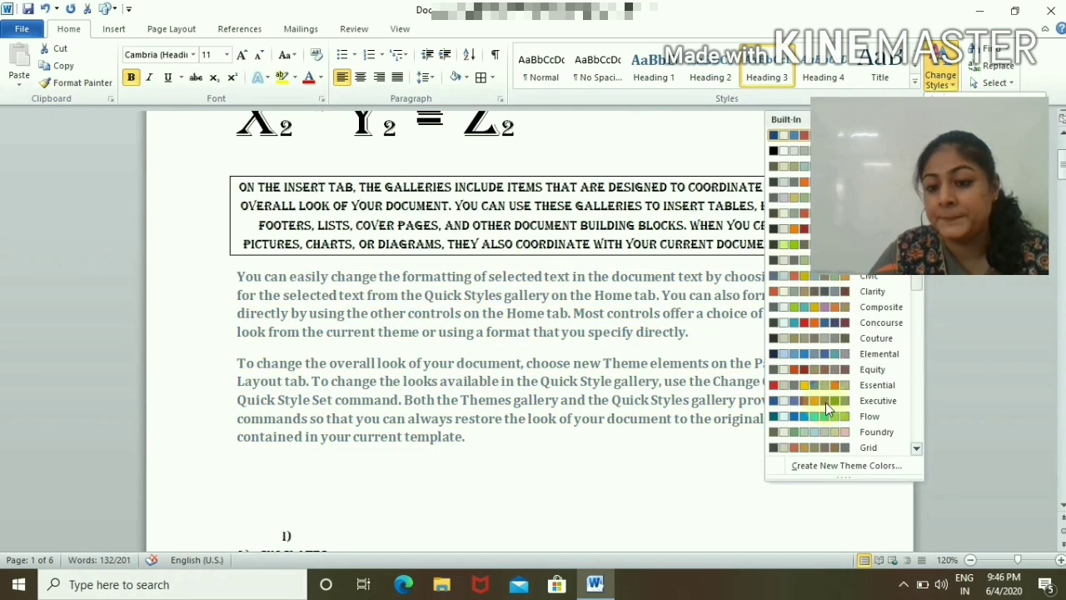
left_click(833, 244)
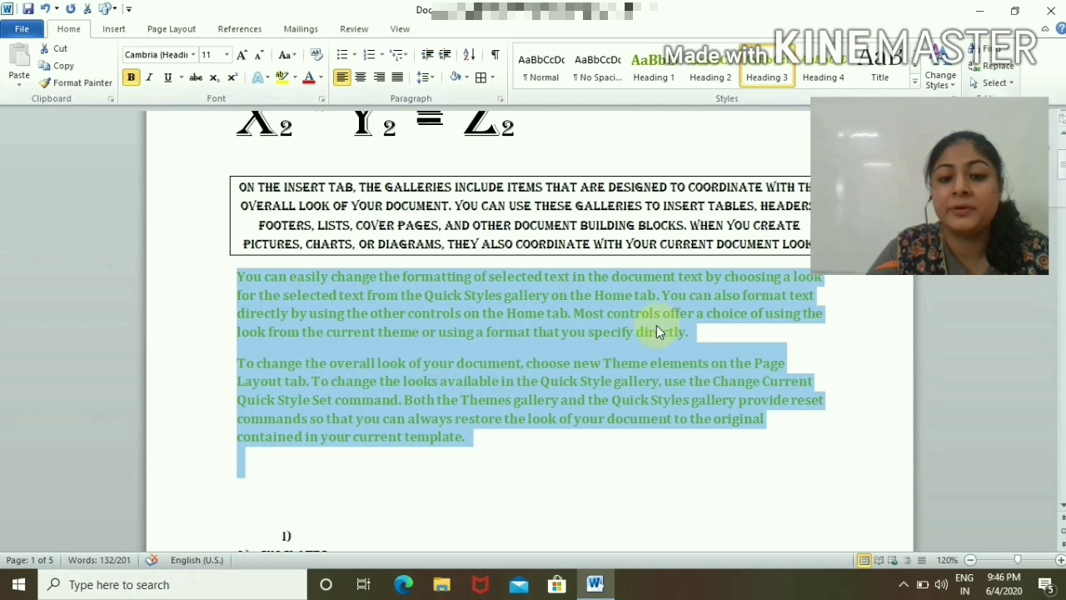
left_click(660, 251)
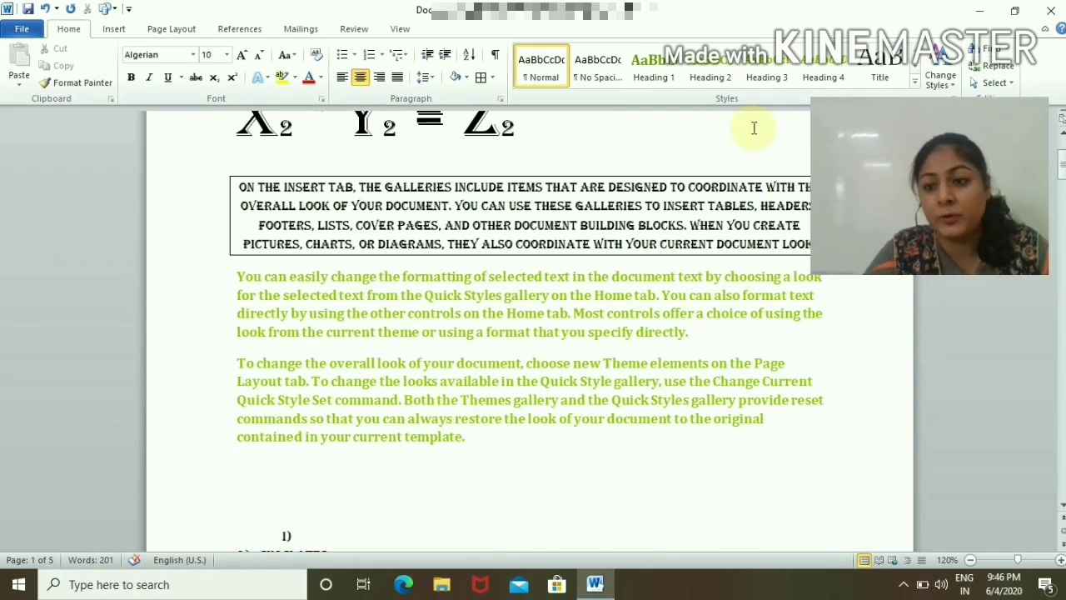
Step: Search the document for the word "most"
key("ctrl+f")
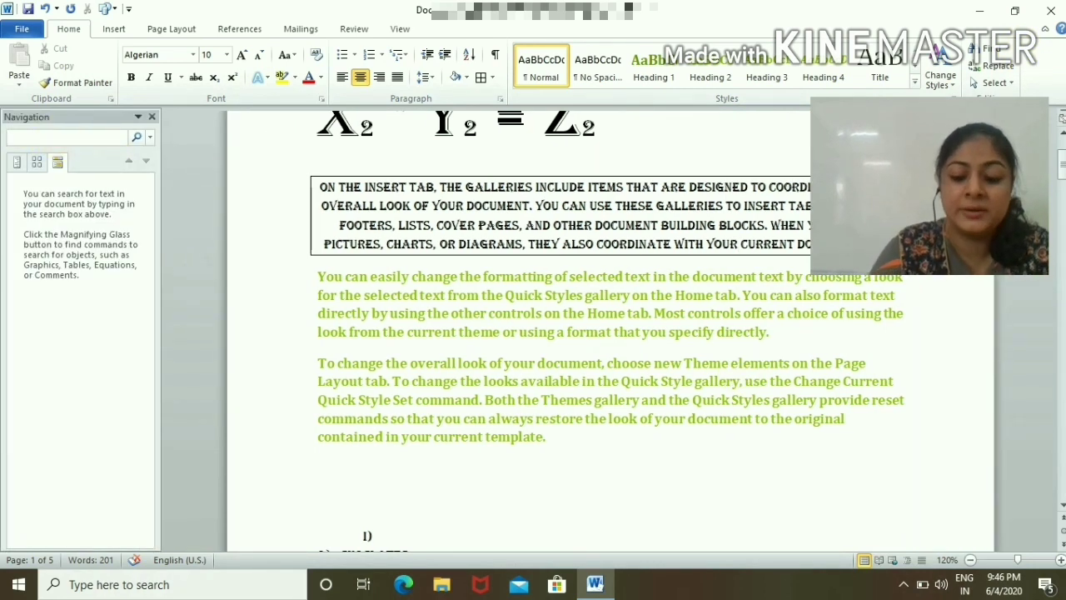
type("most")
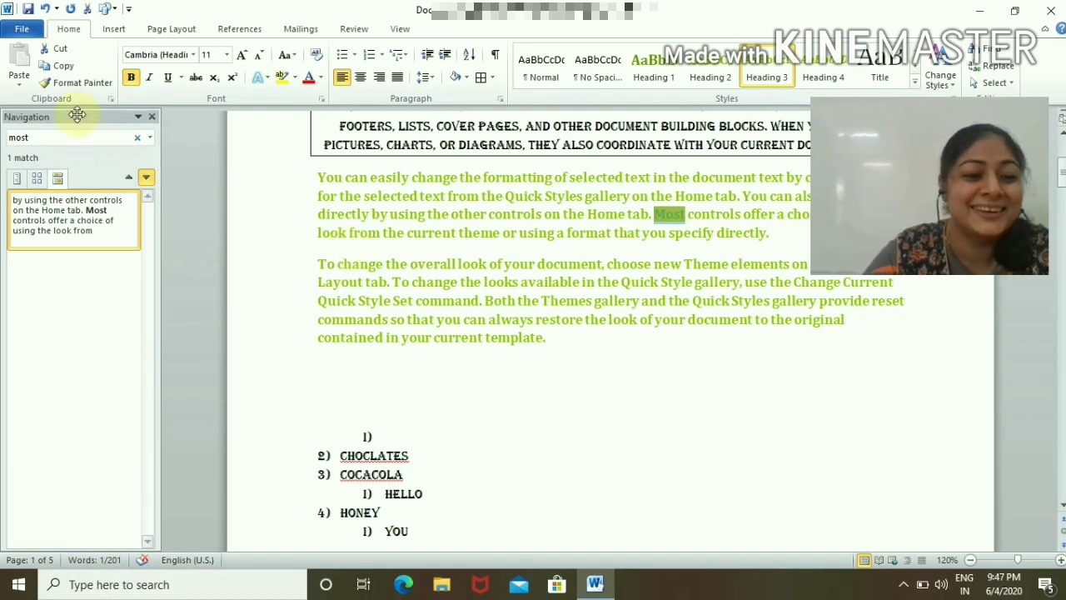
left_click(79, 141)
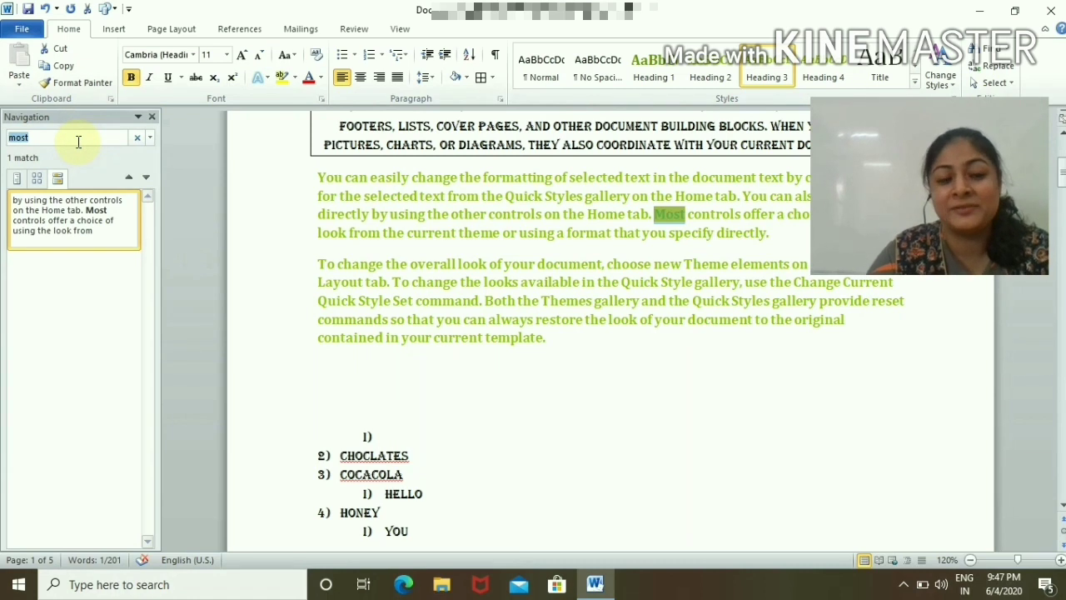
Step: Replace the found word "Most" with "Ghost", continue searching from the beginning of the document, and close Find and Replace
left_click(987, 69)
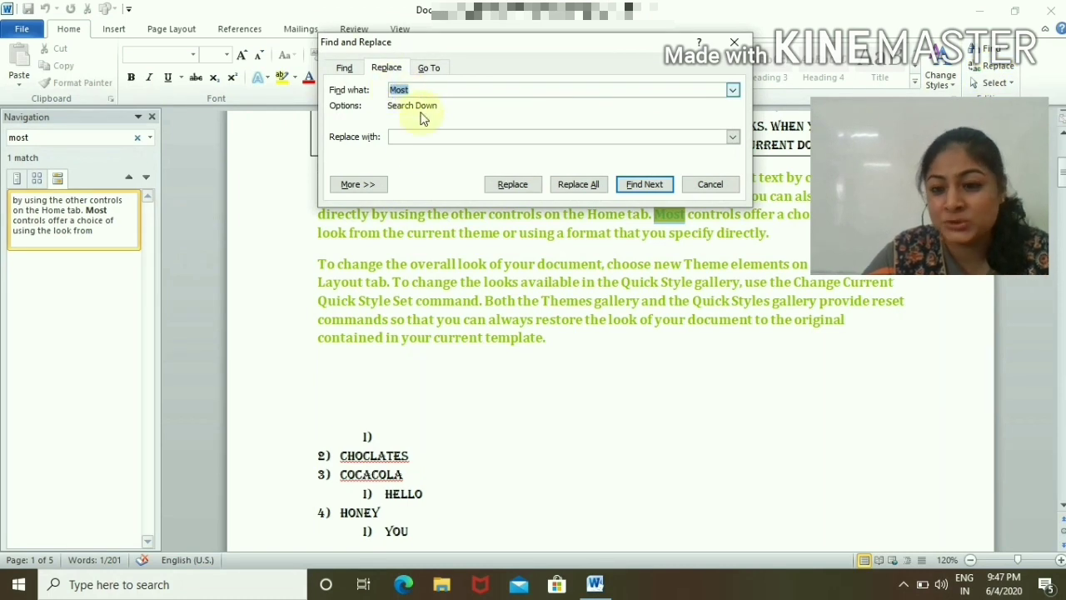
left_click(414, 135)
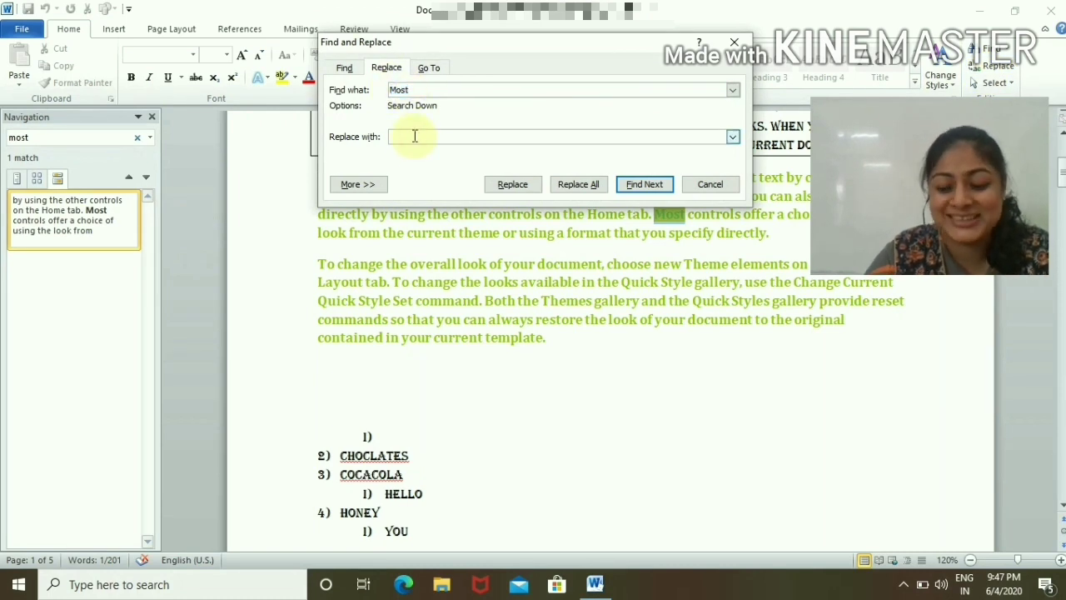
type("Ghost")
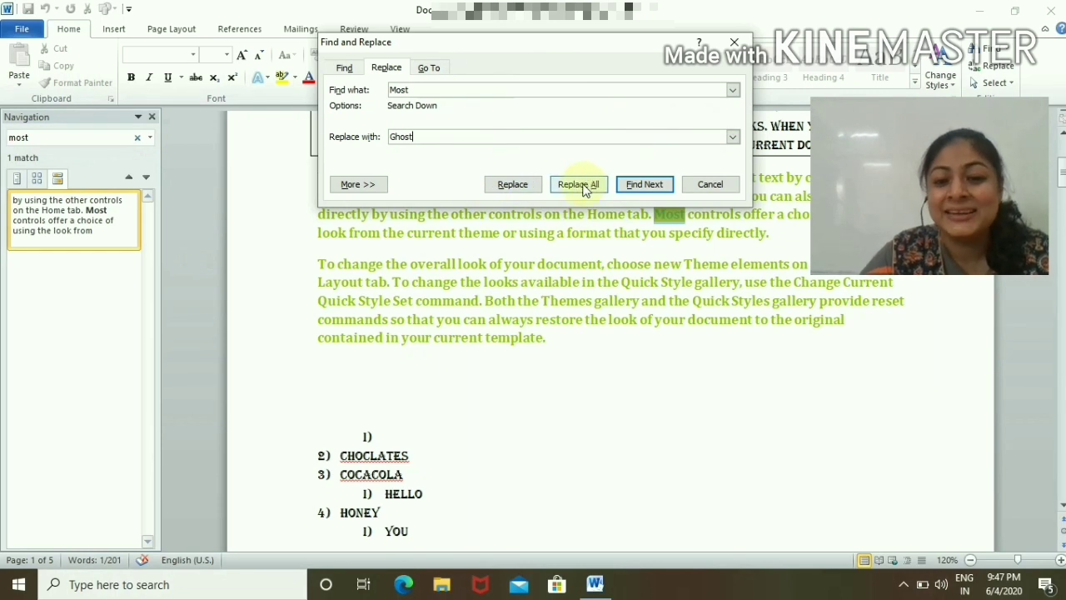
left_click(523, 187)
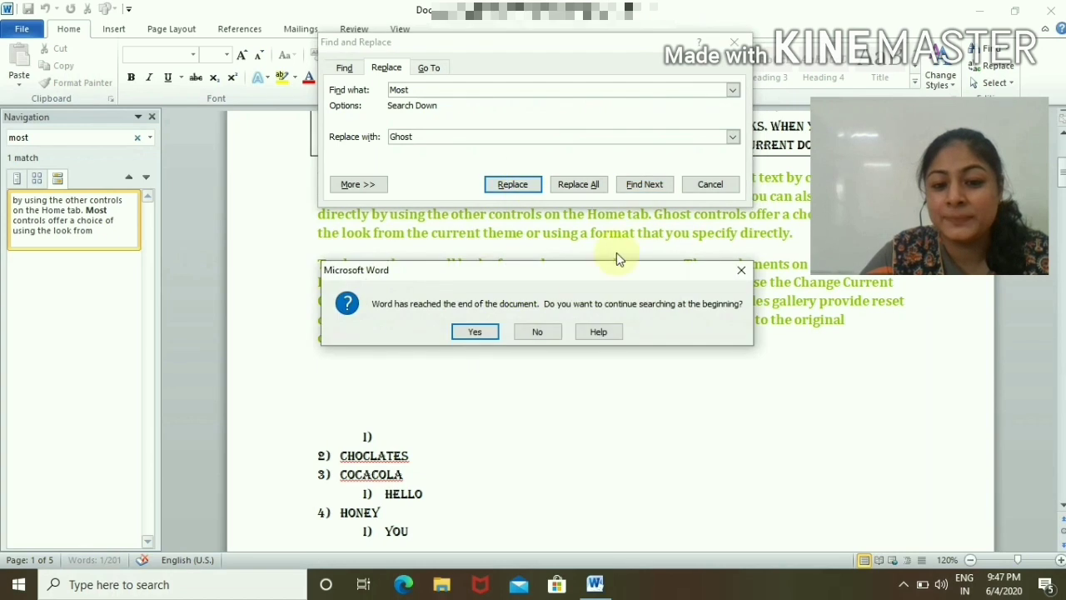
left_click(488, 335)
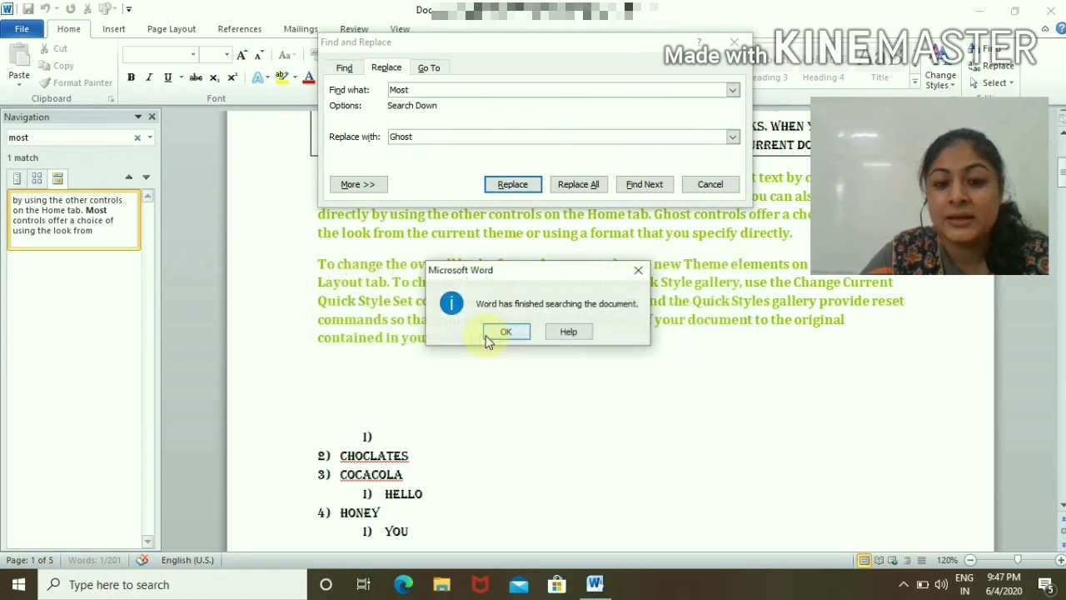
left_click(512, 331)
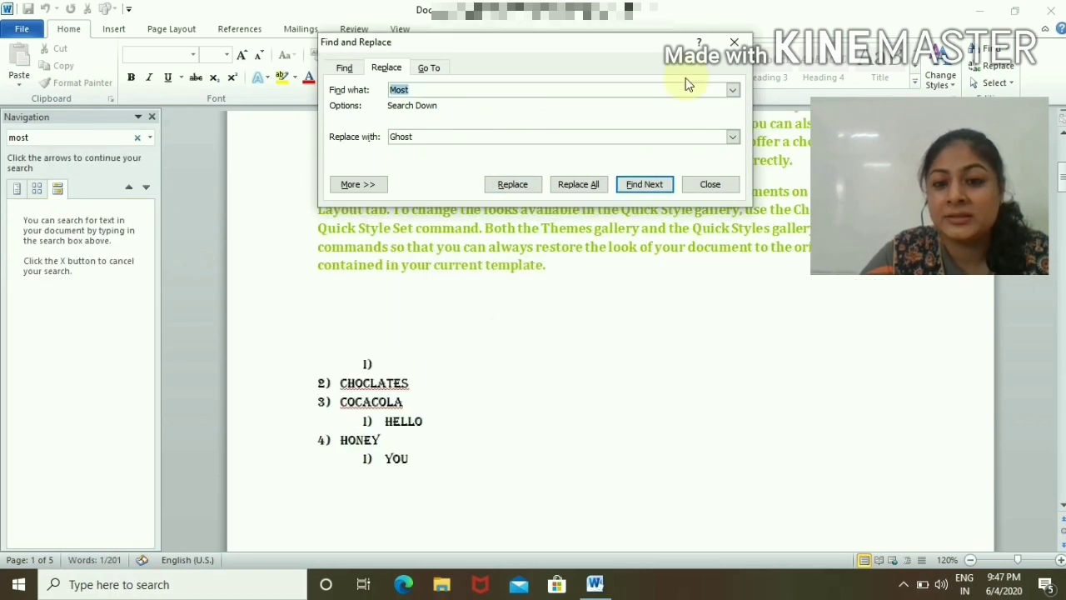
left_click(734, 42)
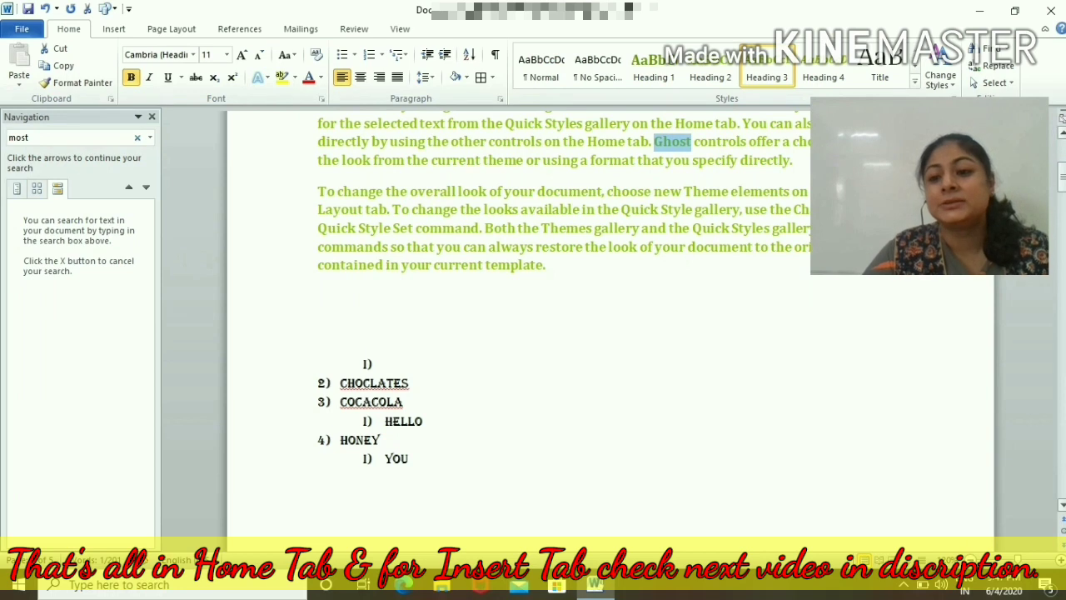
scroll(608, 325, "up", 4)
scroll(608, 325, "down", 9)
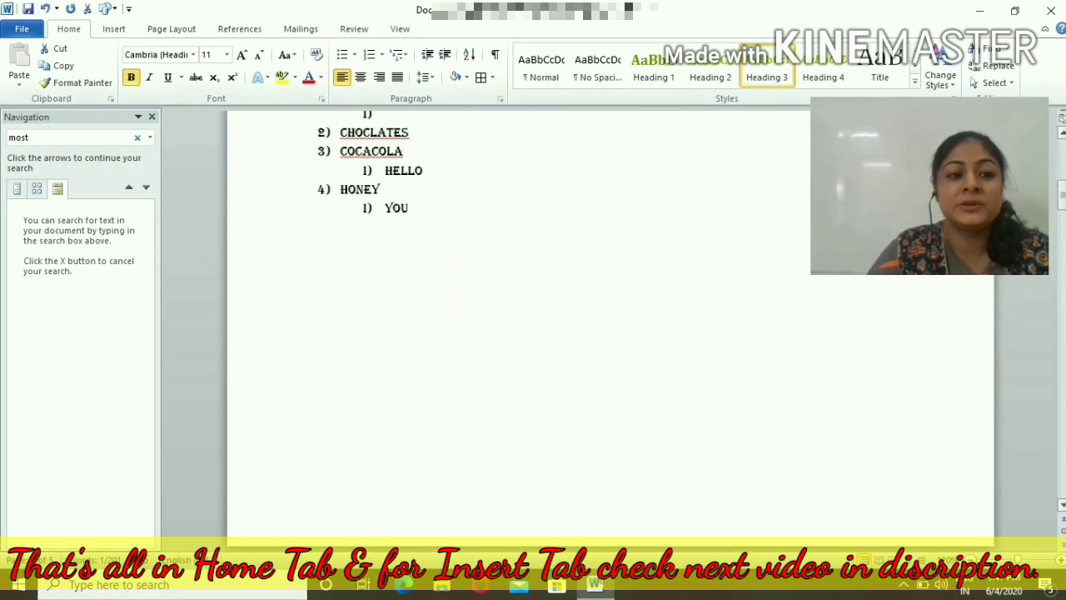